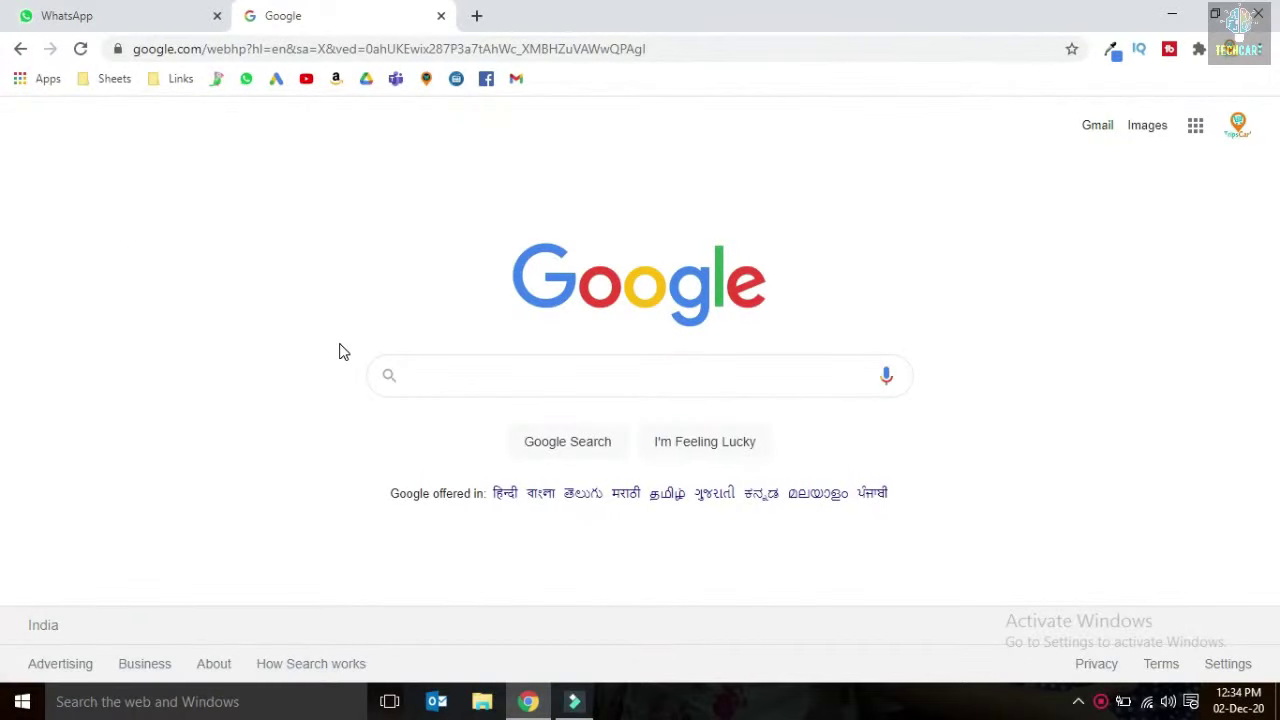
- Search Google for 'Pictra' and open the PictraMap result at pictramap.com
text(ictra)
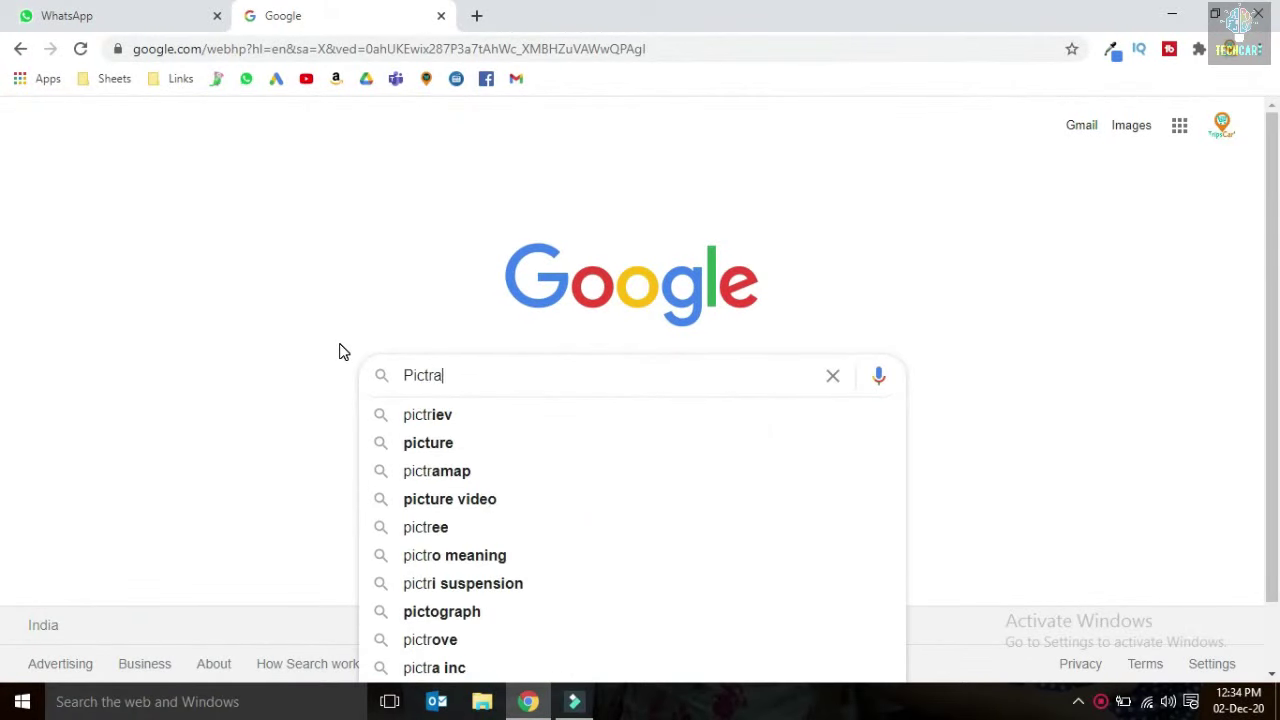
key(Return)
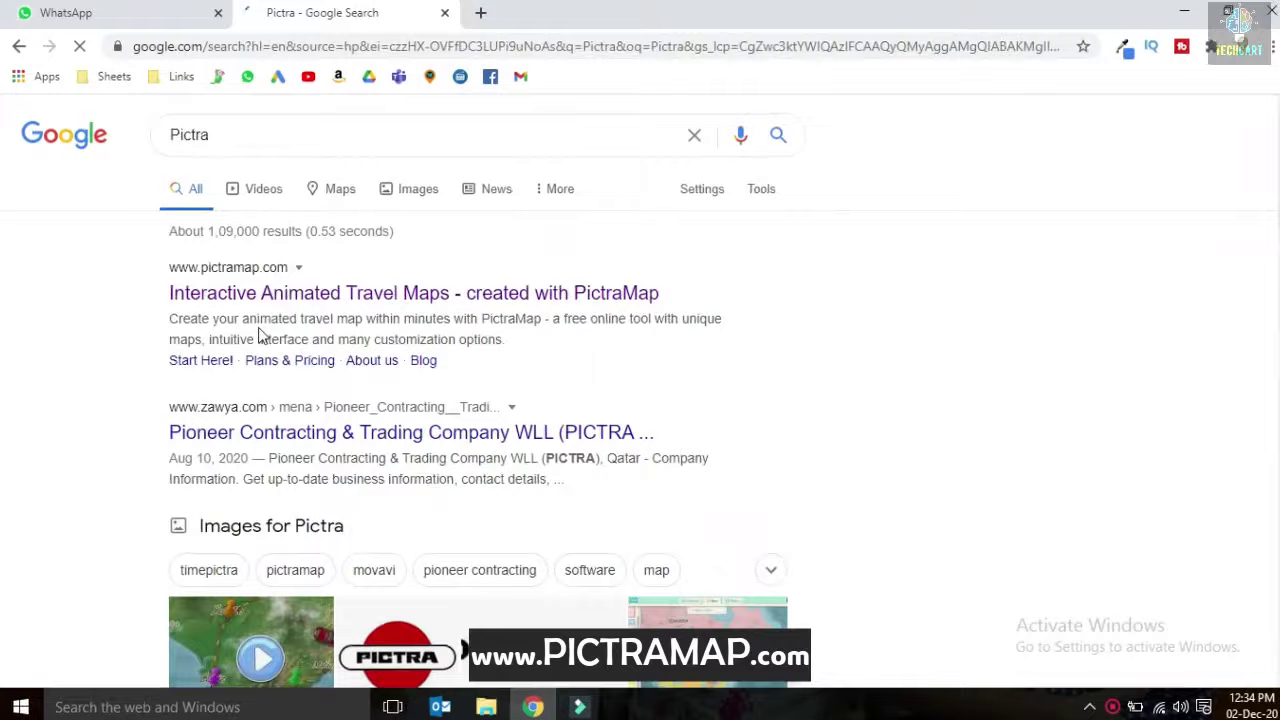
drag(155, 283, 289, 307)
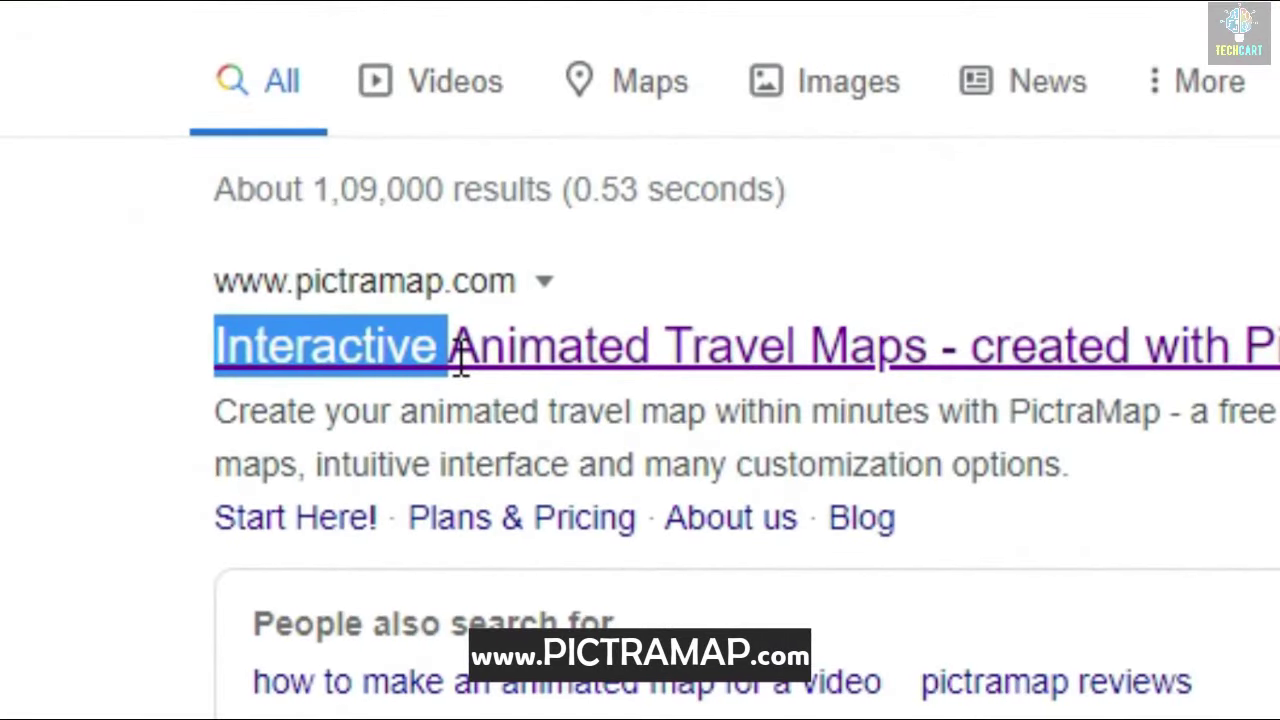
drag(460, 355, 1279, 396)
click(376, 360)
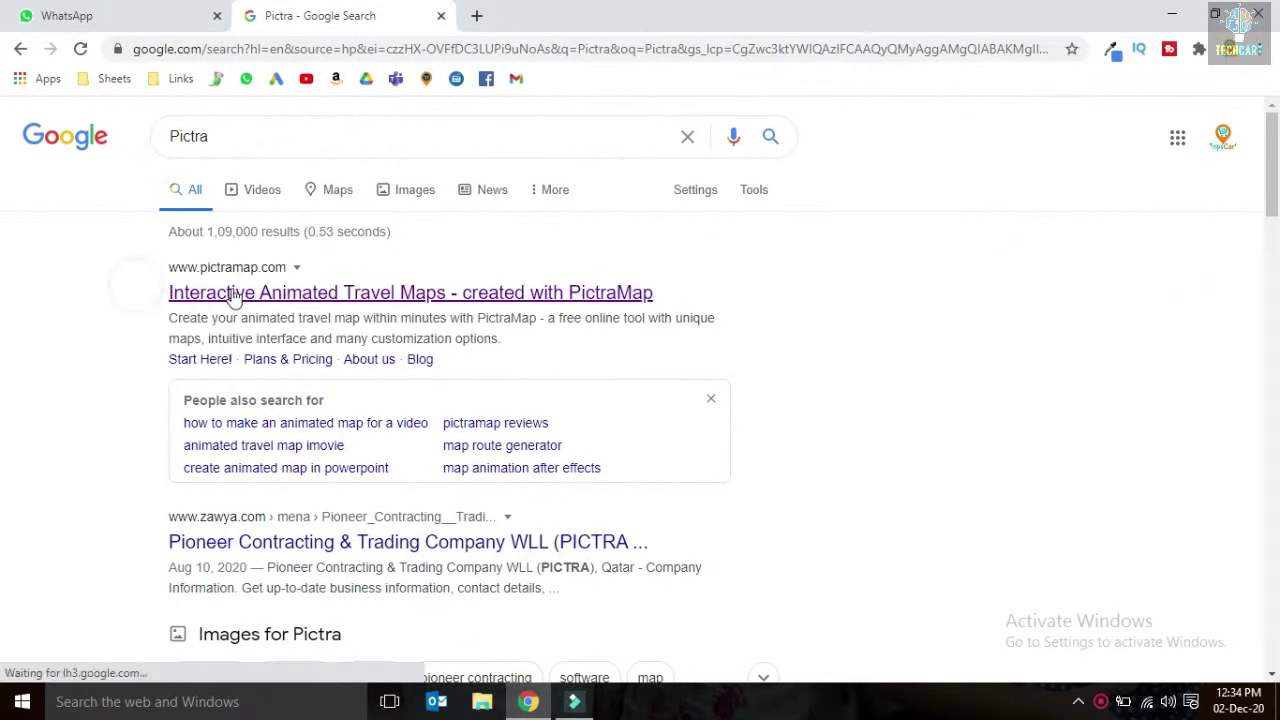
click(232, 292)
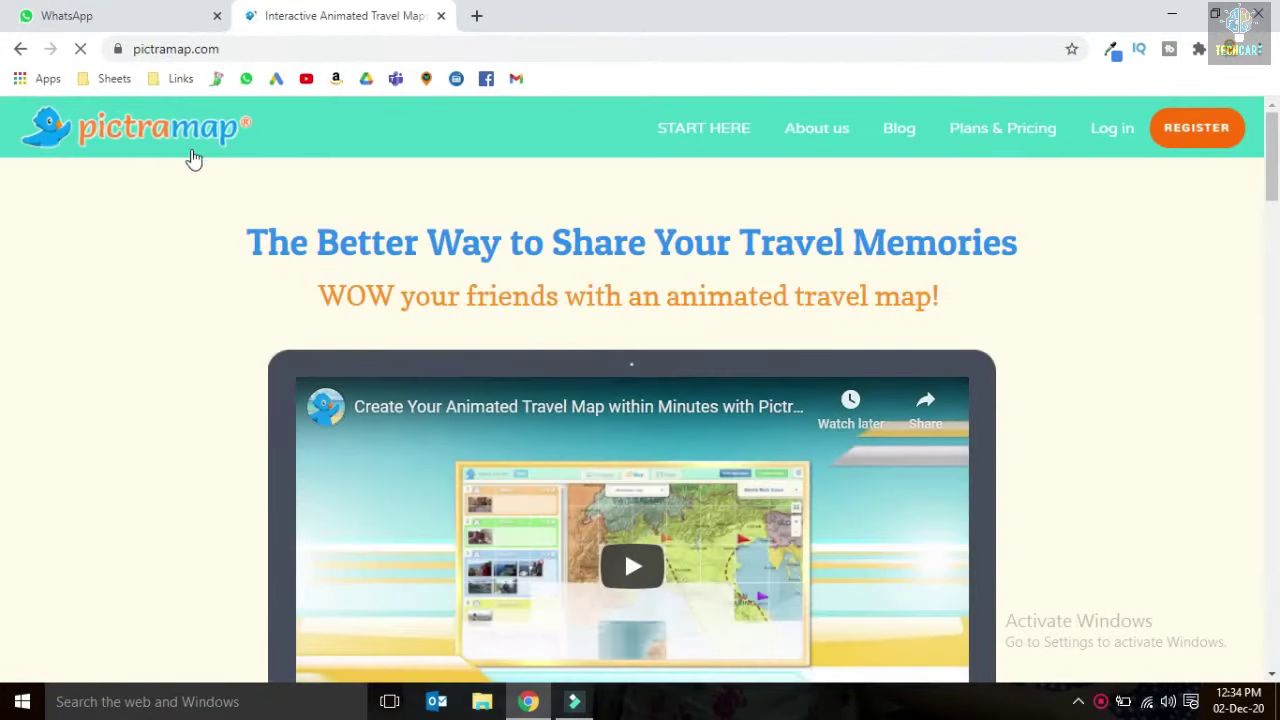
- Scroll through the pictramap.com homepage, then log in to reach the account Dashboard
scroll(177, 369, down, 10)
scroll(177, 369, down, 10)
key(Home)
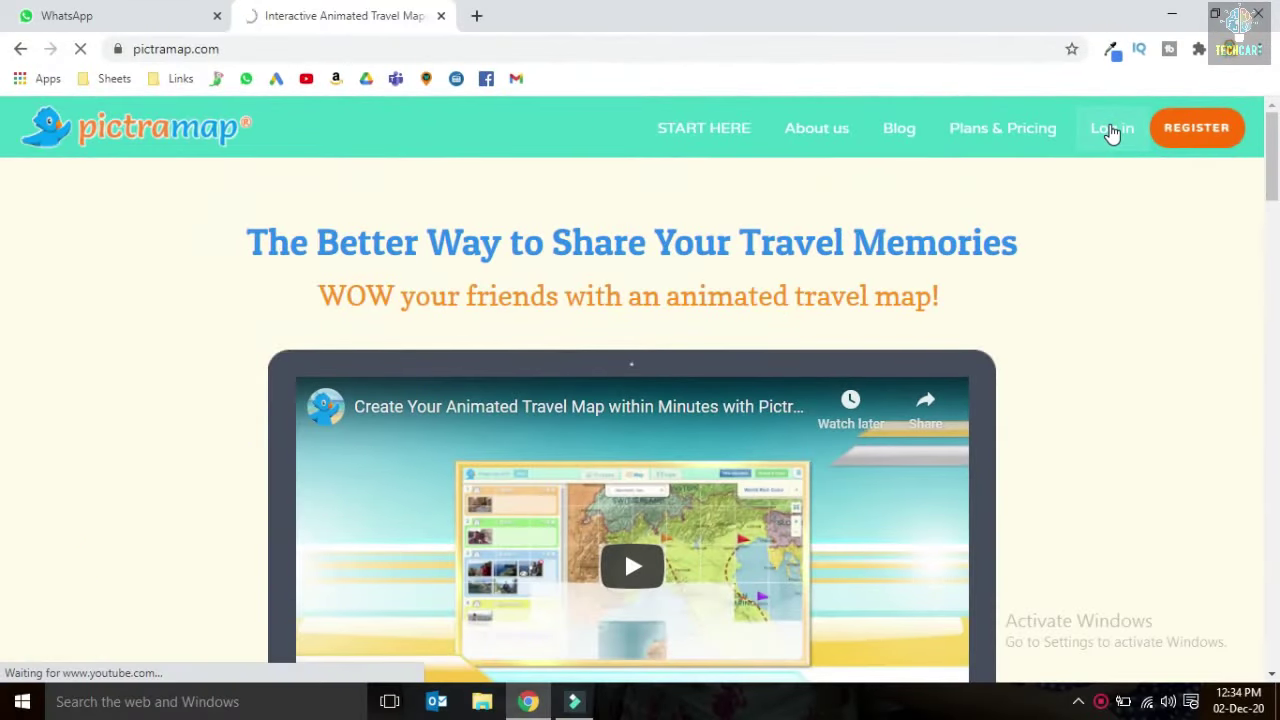
click(1112, 130)
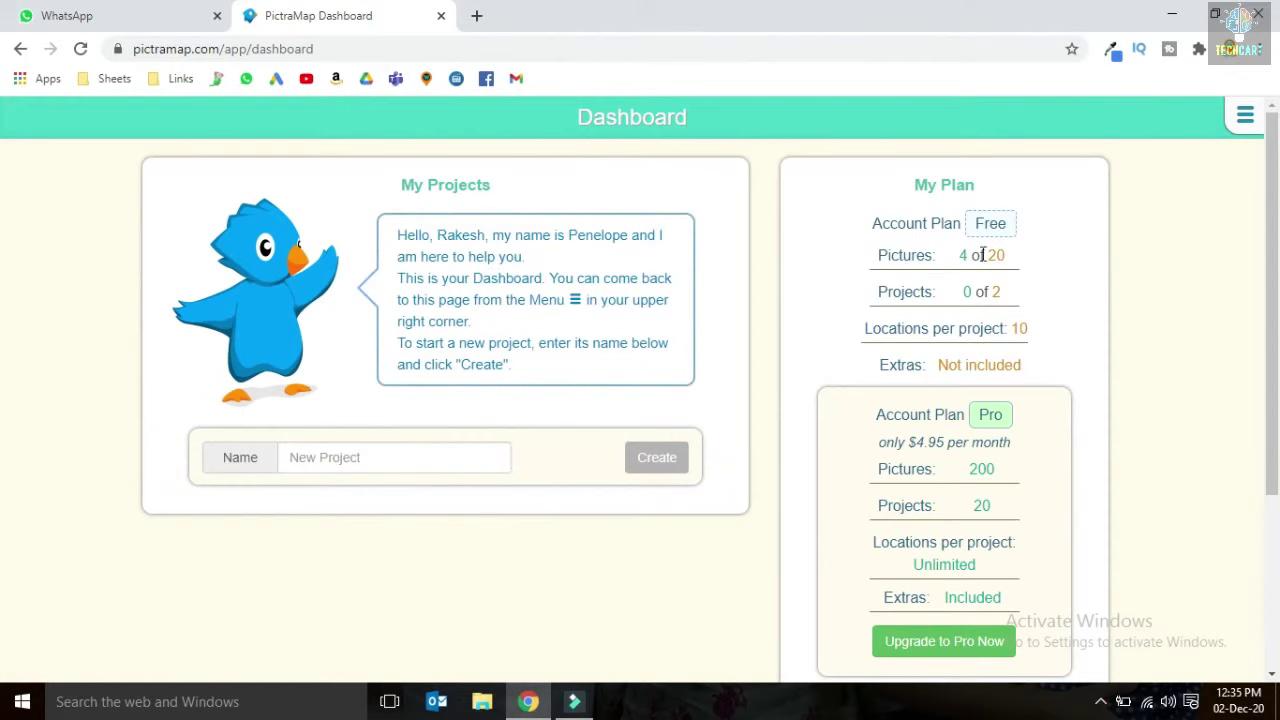
- Check the pictures and projects usage counts in the My Plan panel
drag(1008, 256, 957, 256)
click(916, 243)
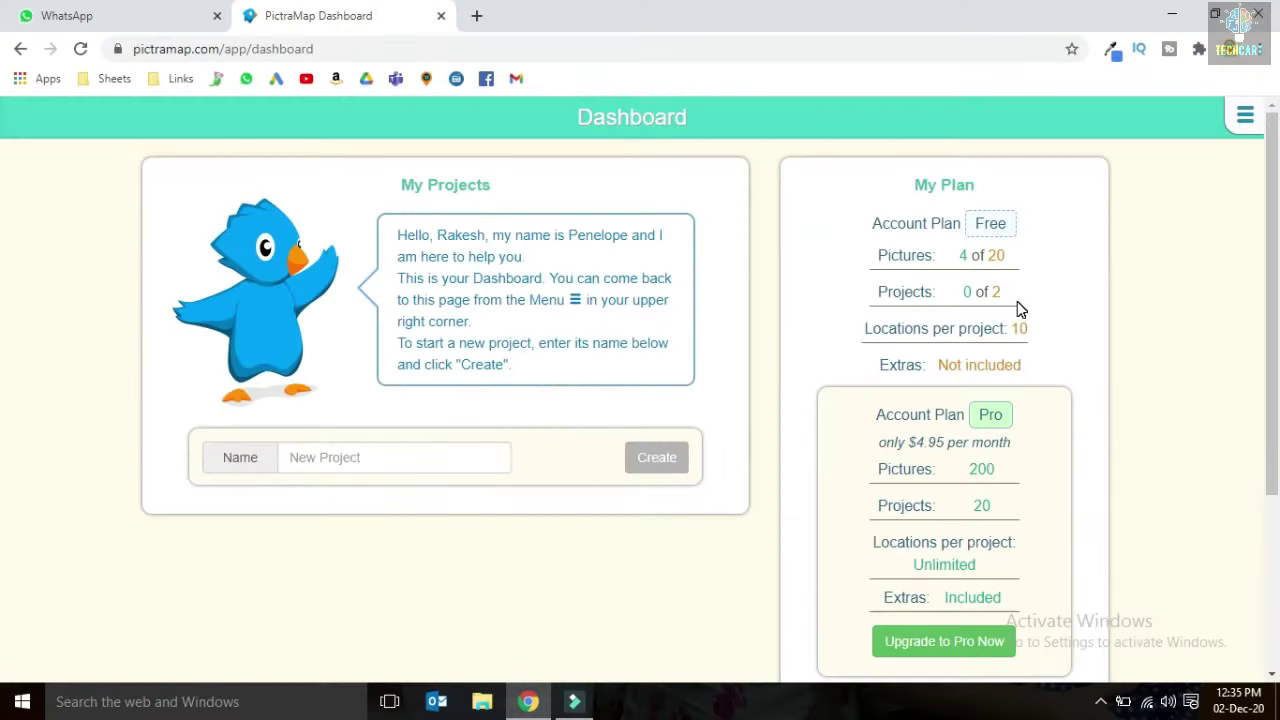
drag(835, 367, 650, 367)
click(668, 390)
- Create a new project named 'World Map' under My Projects
click(392, 461)
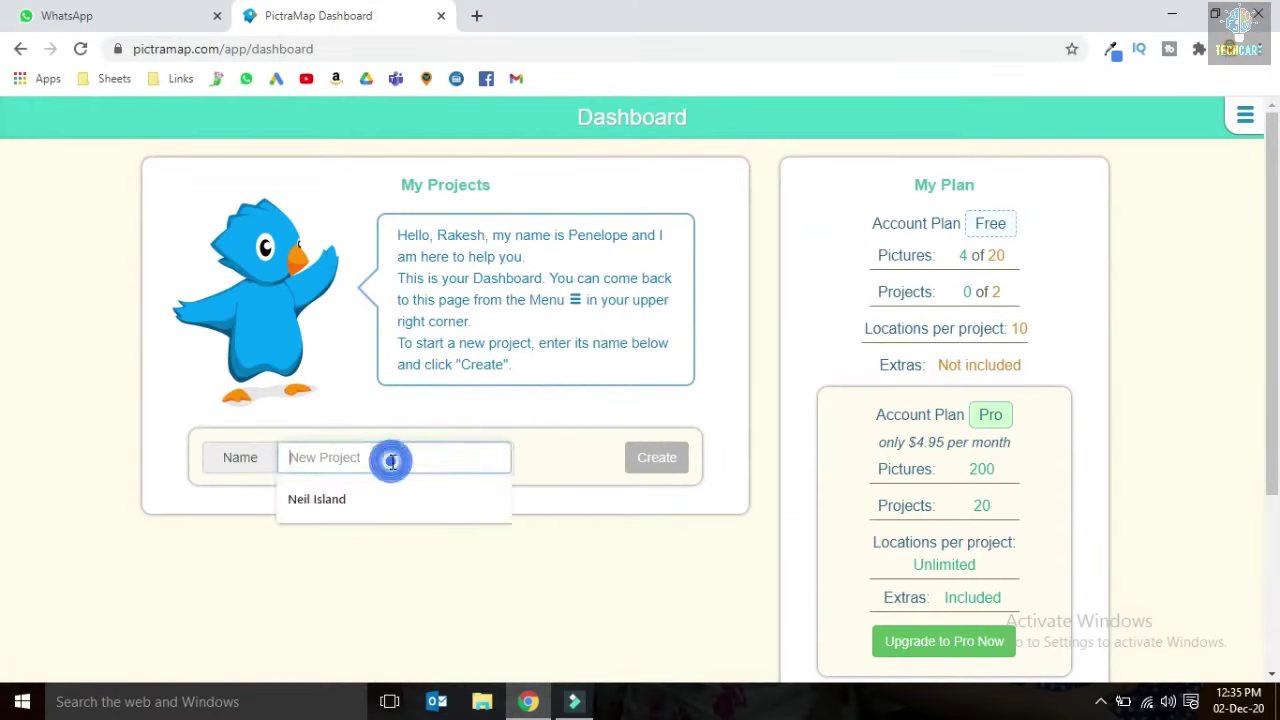
text(World Map)
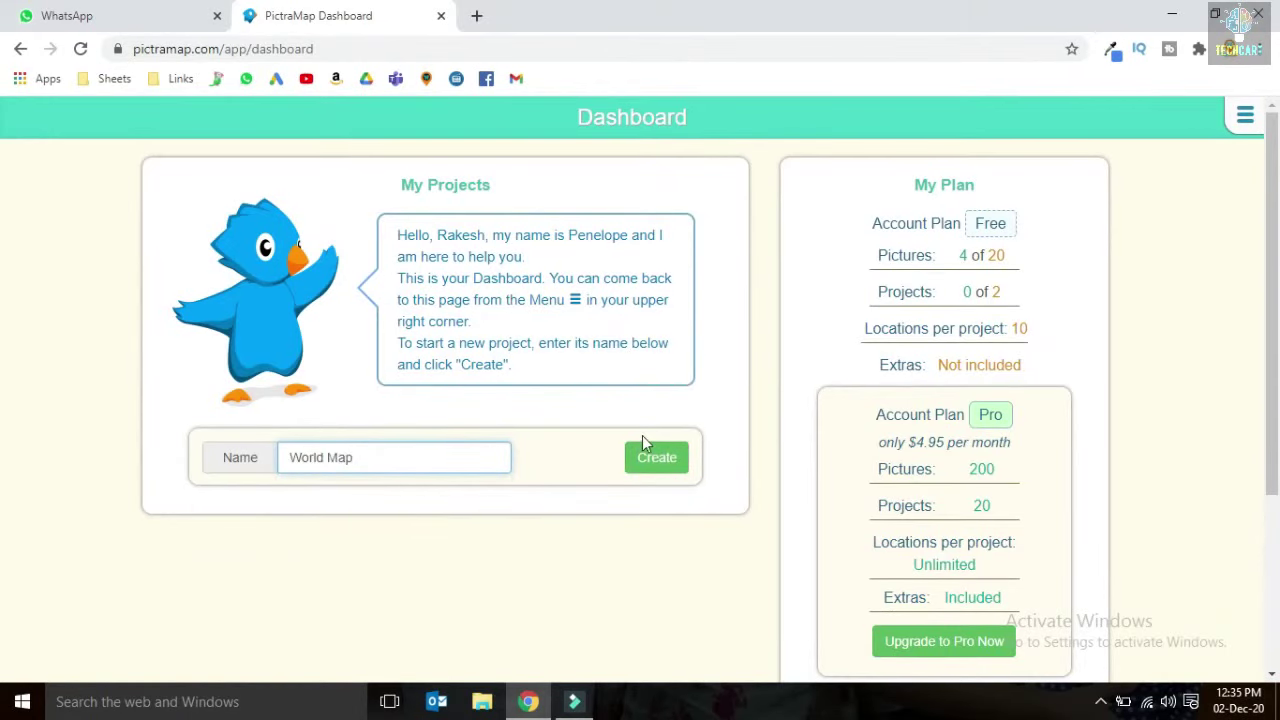
click(668, 460)
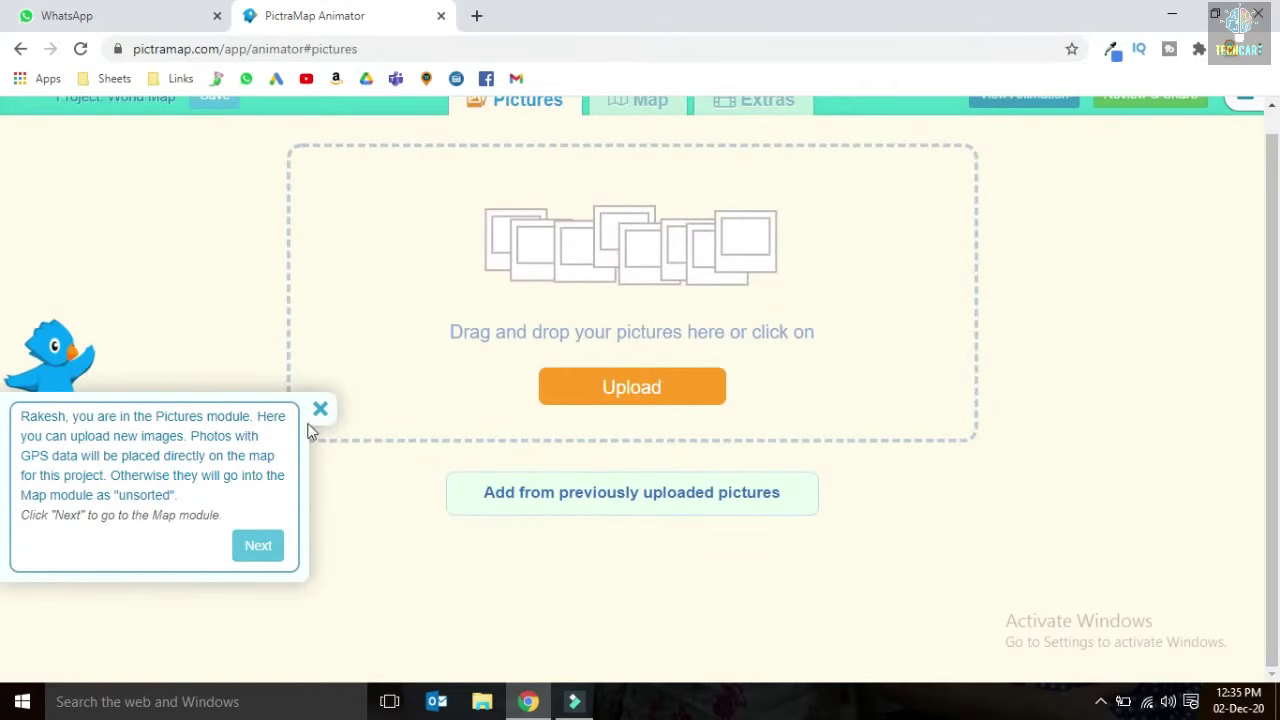
- Dismiss the Pictures tutorial, look at the Pro-only Extras module, and return to the Colorful Lands map
click(319, 408)
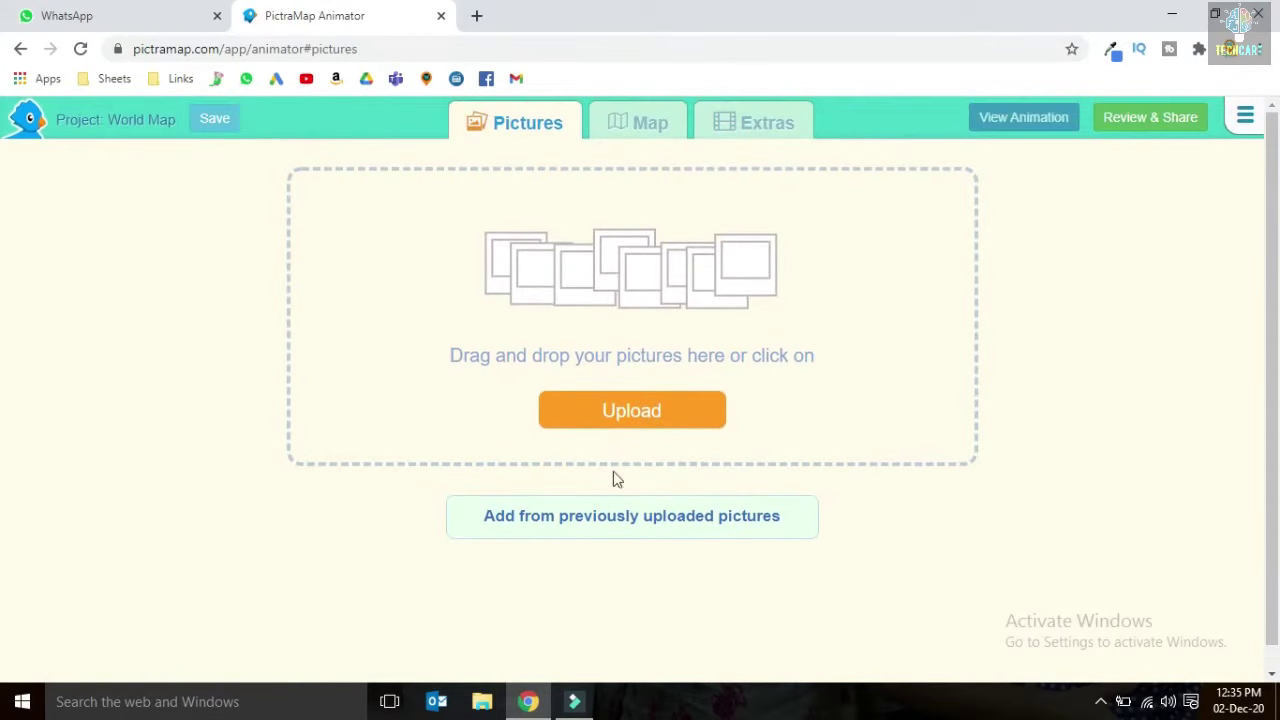
click(632, 141)
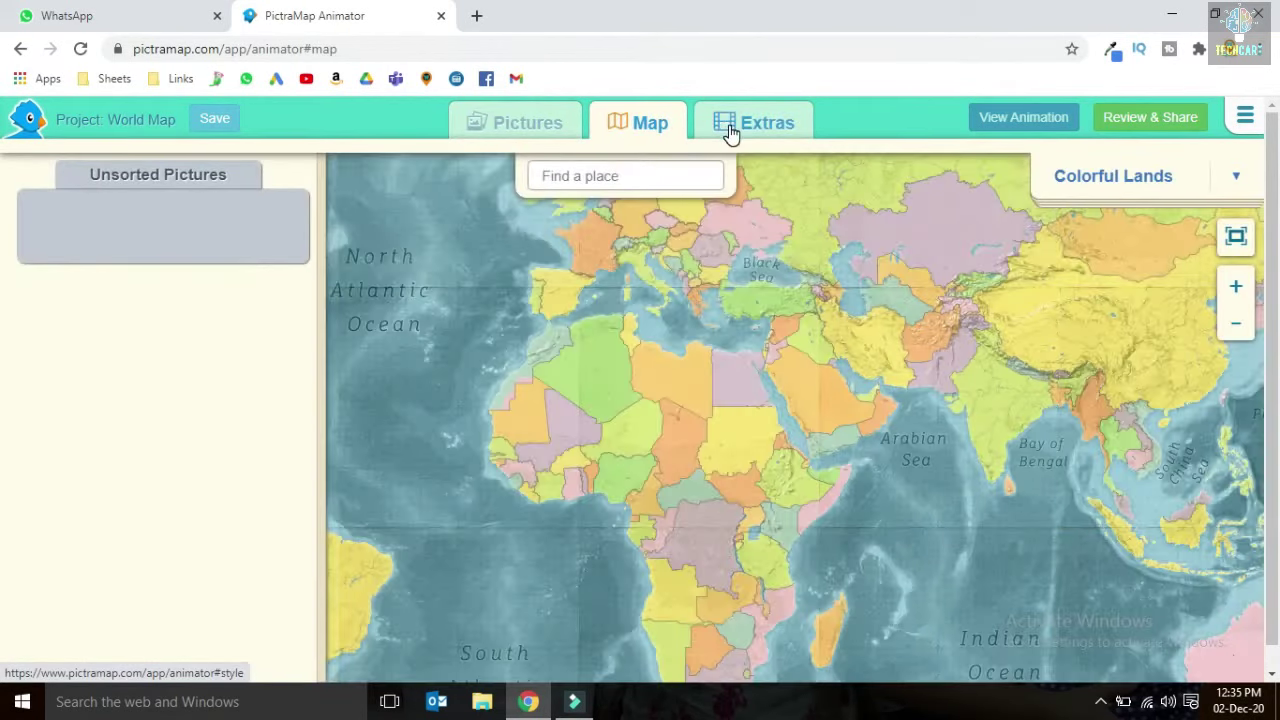
click(730, 133)
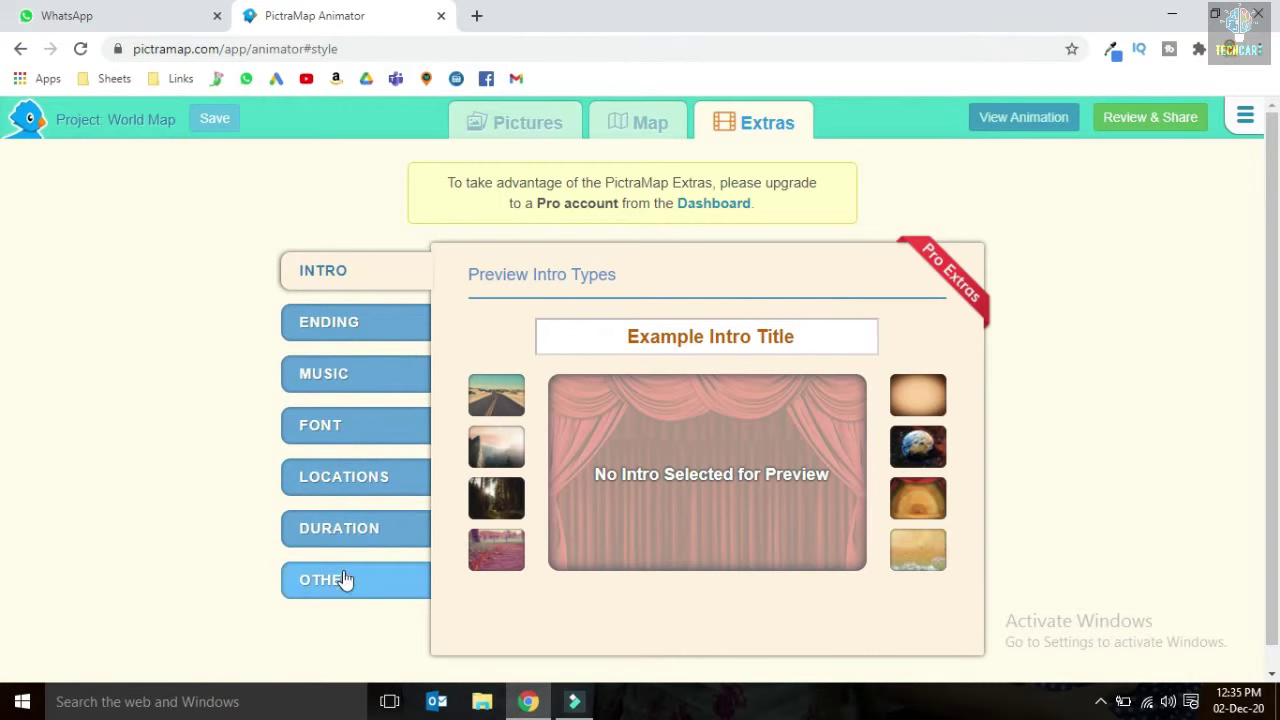
click(635, 122)
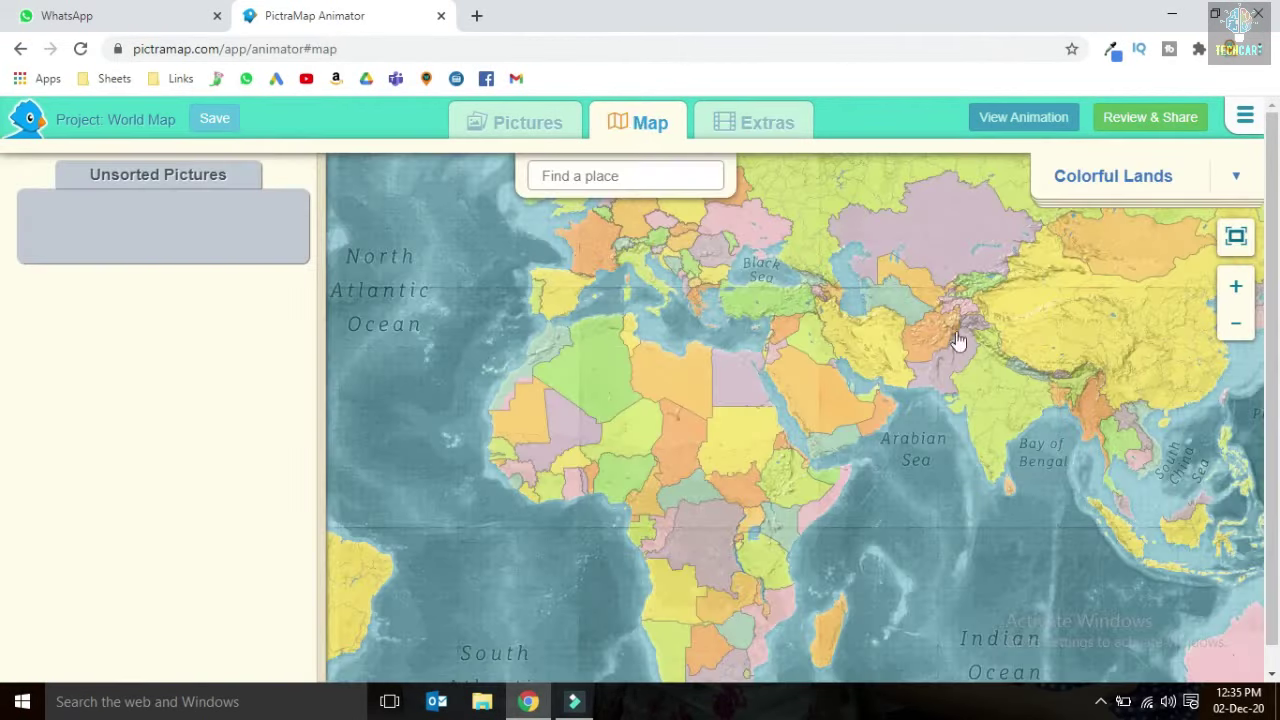
- Change the map style from Colorful Lands to Satellite
click(1227, 190)
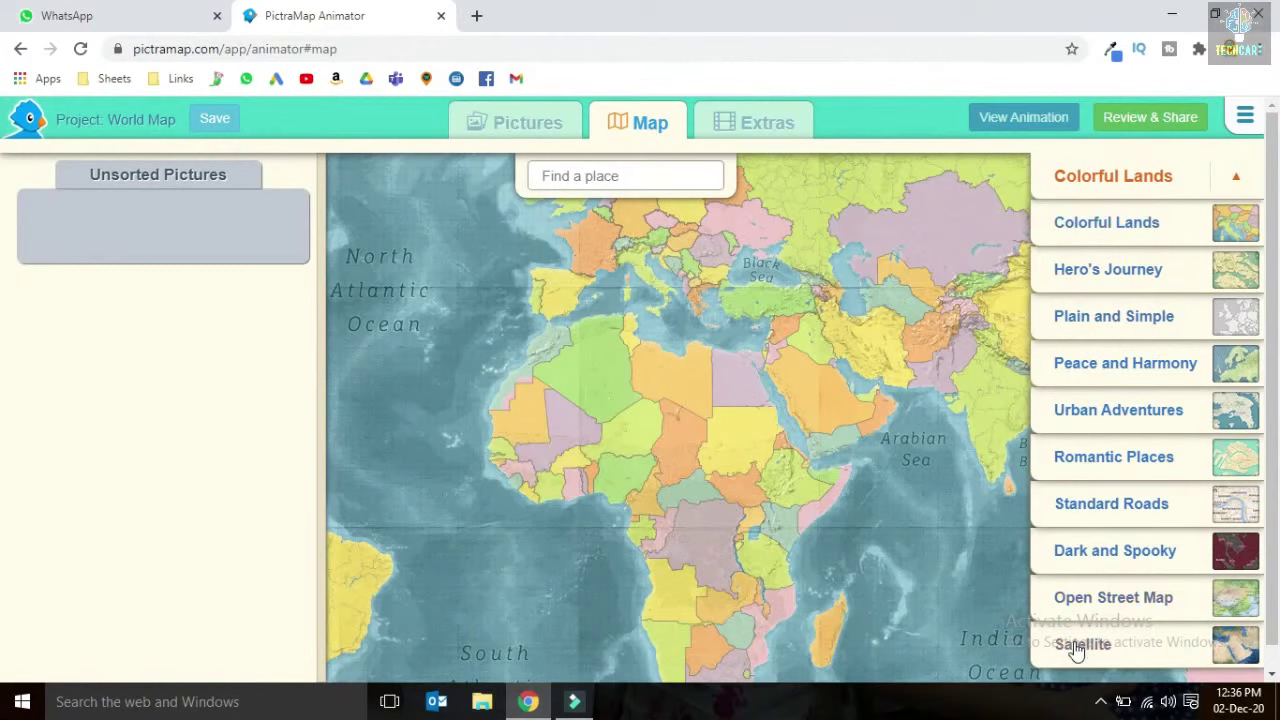
click(1085, 645)
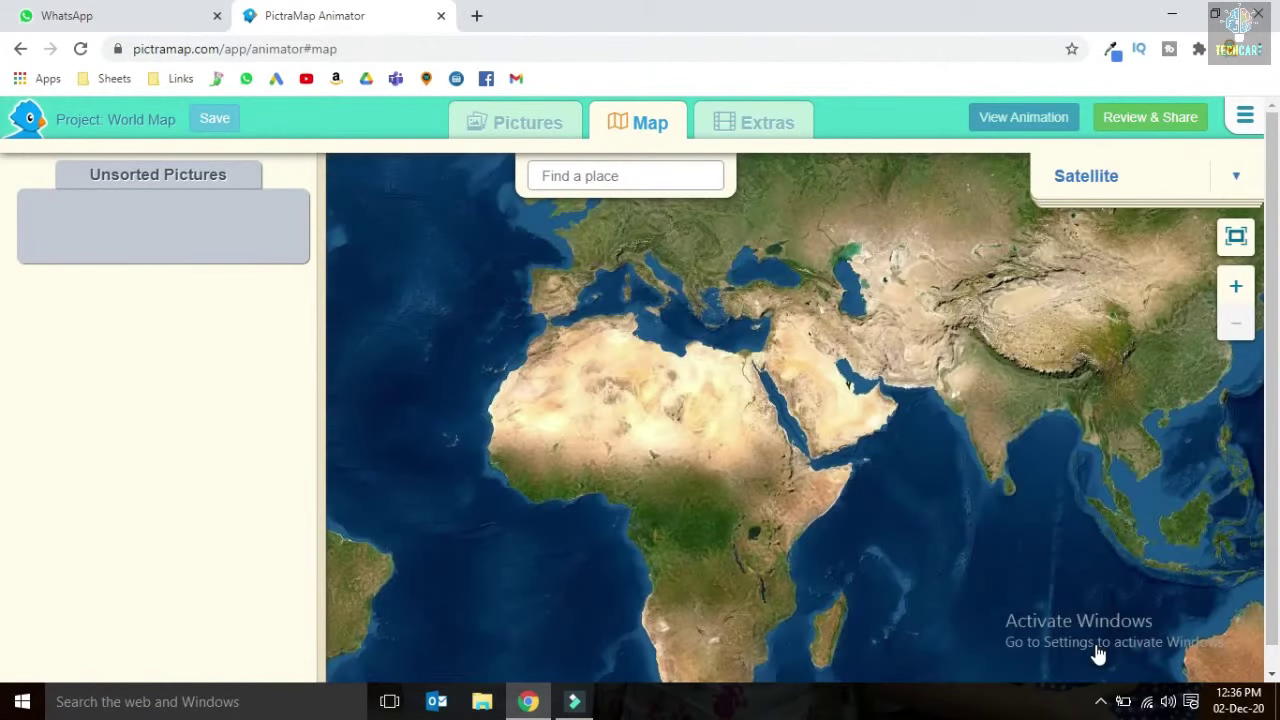
- Add India as the first location with a red marker
click(590, 178)
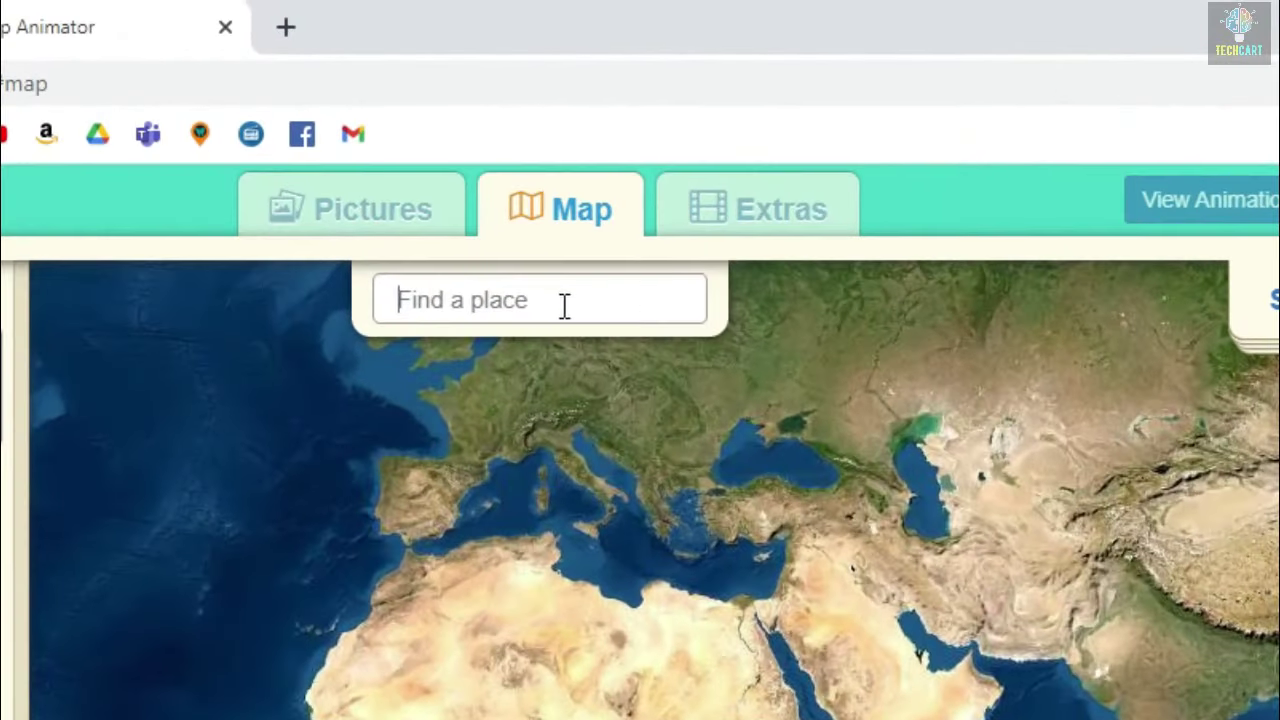
click(608, 298)
text(india)
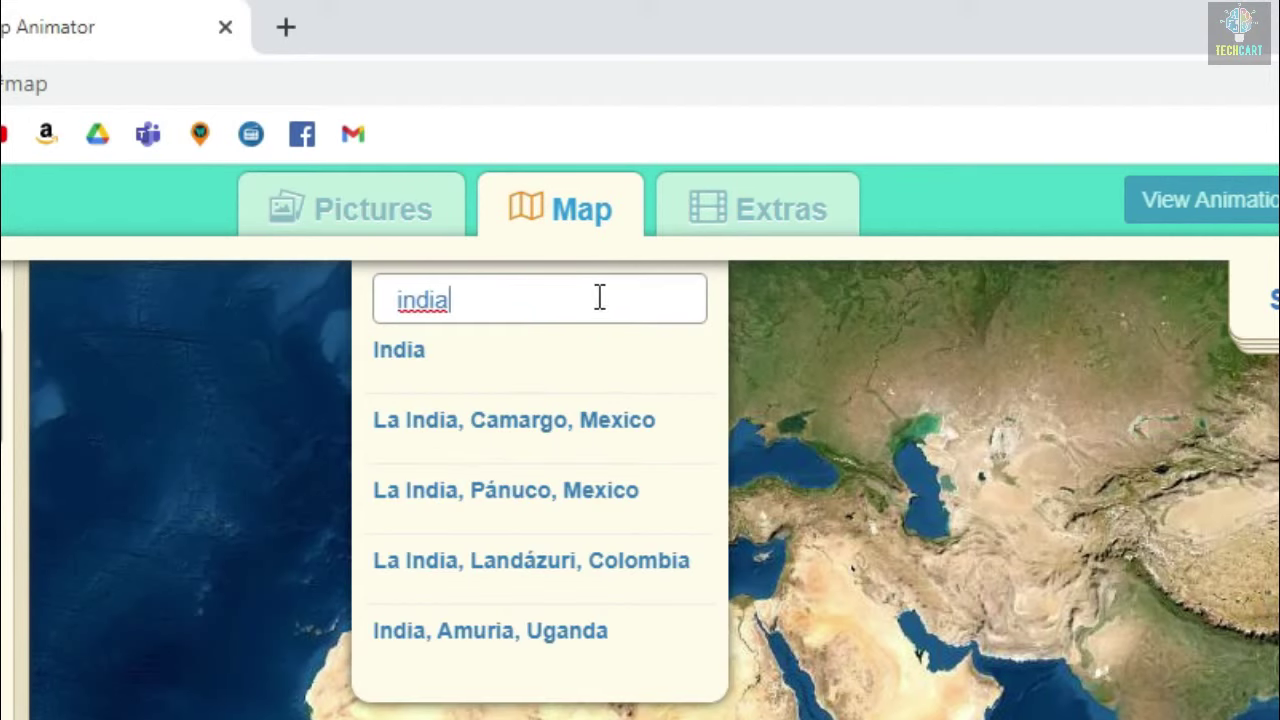
click(395, 350)
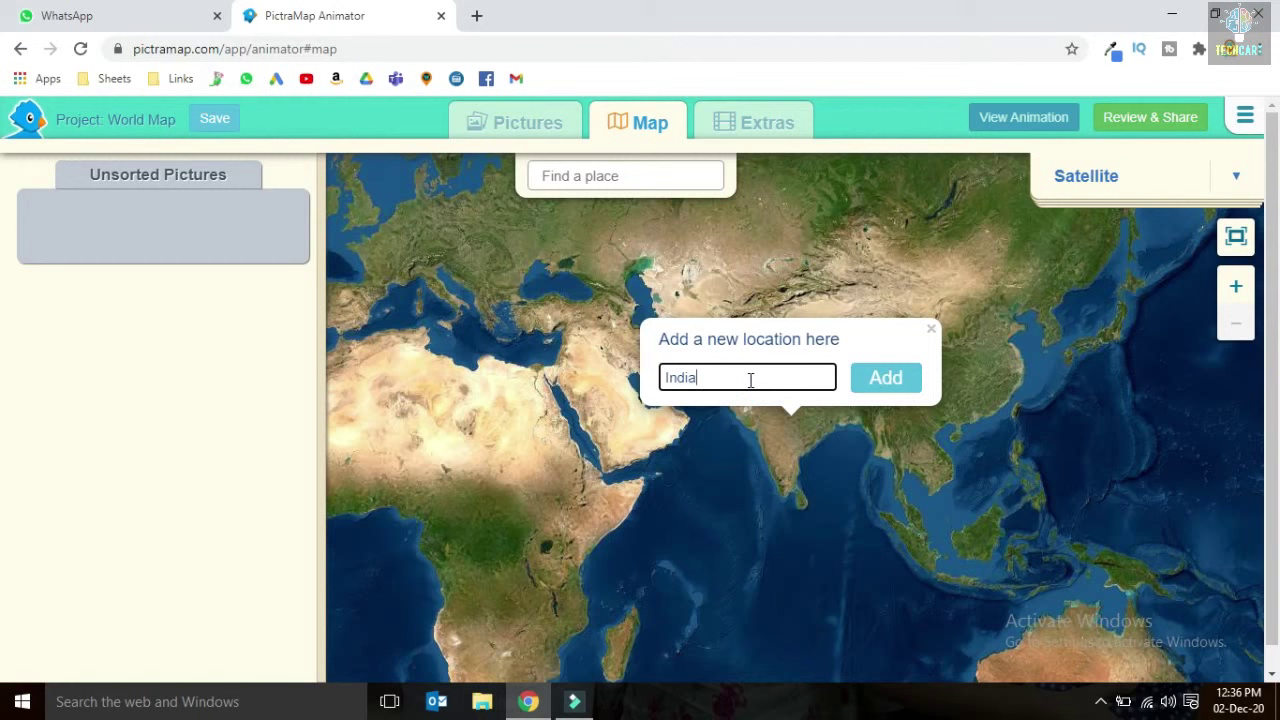
click(884, 383)
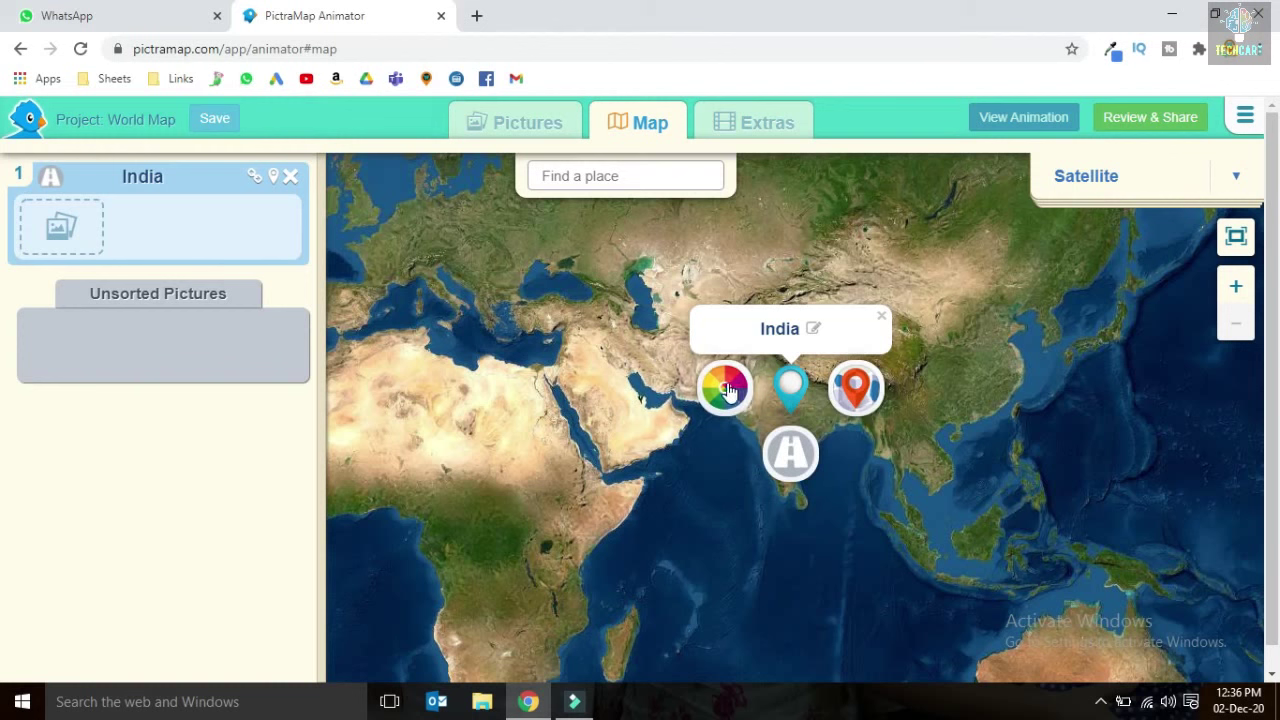
click(727, 390)
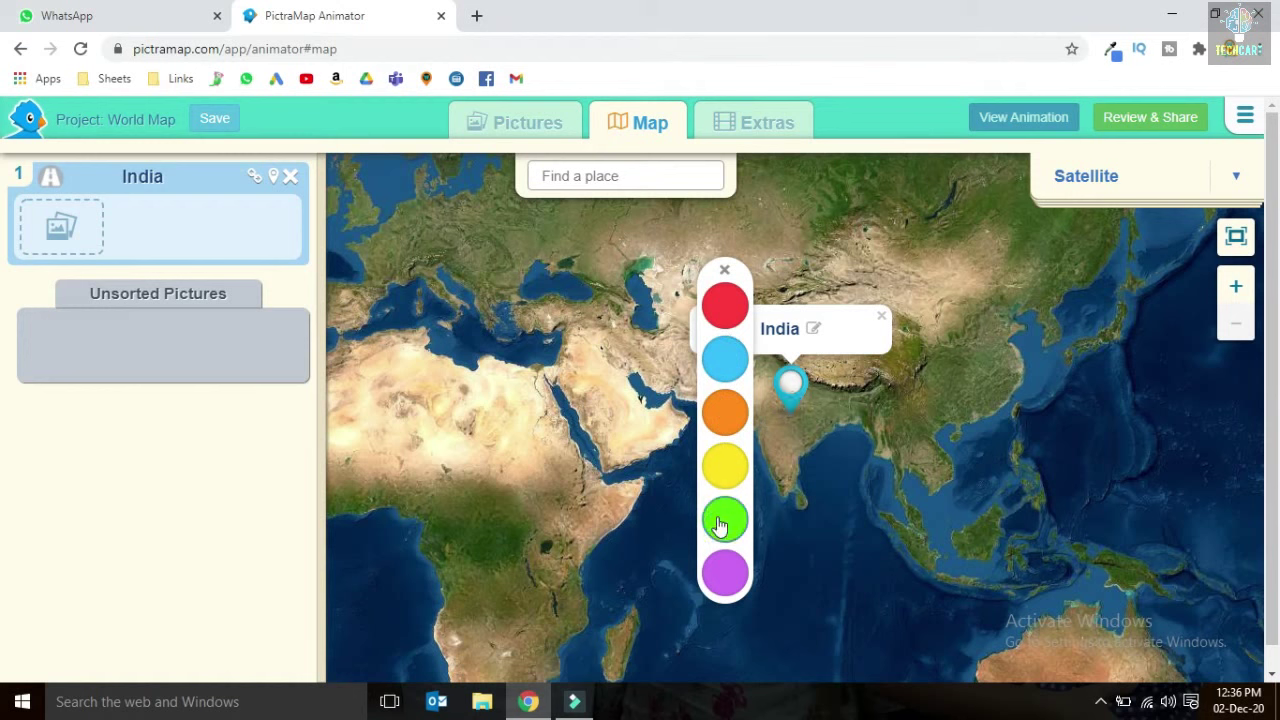
click(723, 308)
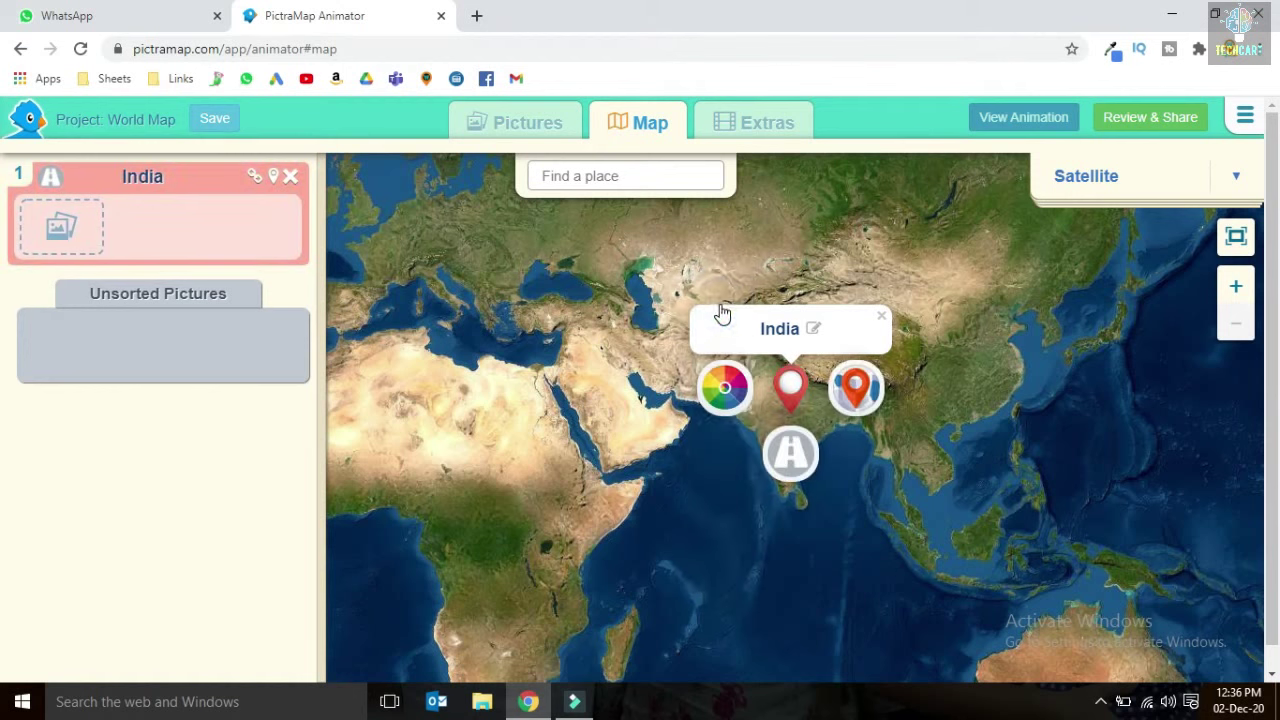
- Try flag, star and pushpin markers, keep India's teardrop pin, and set its travel to plane
click(856, 393)
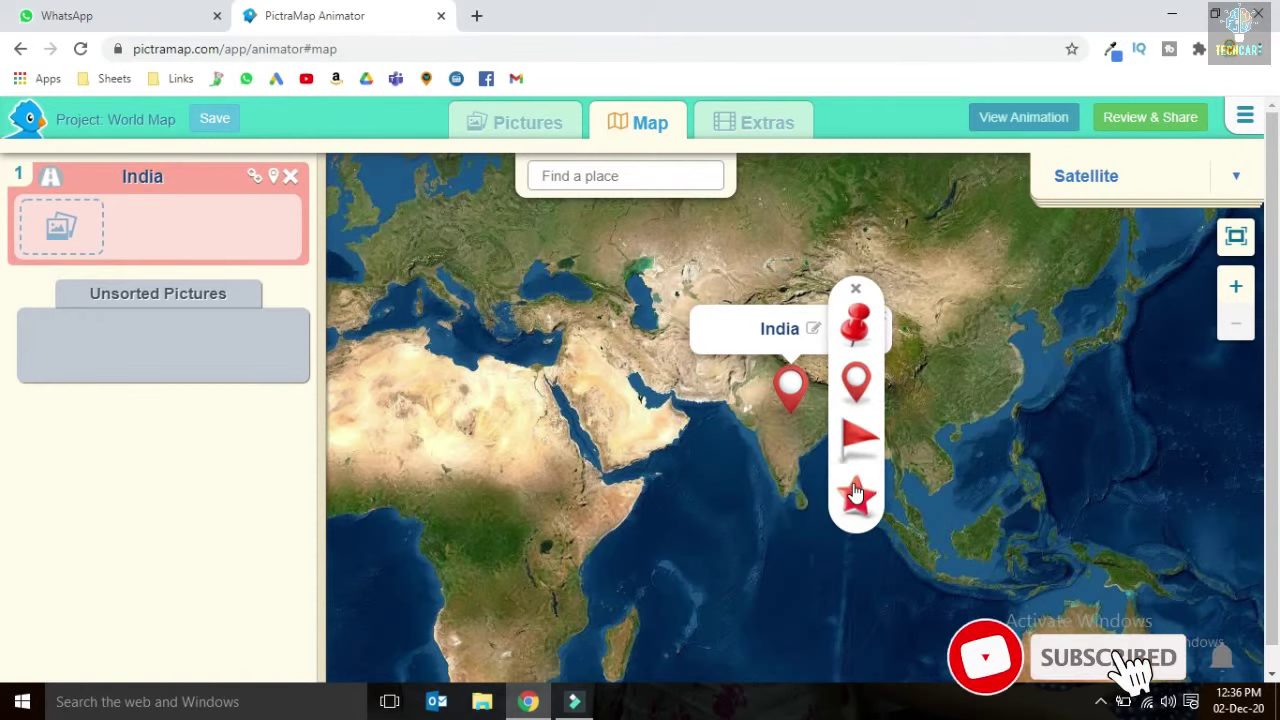
click(856, 440)
click(861, 461)
click(858, 497)
click(856, 387)
click(858, 328)
click(856, 387)
click(856, 383)
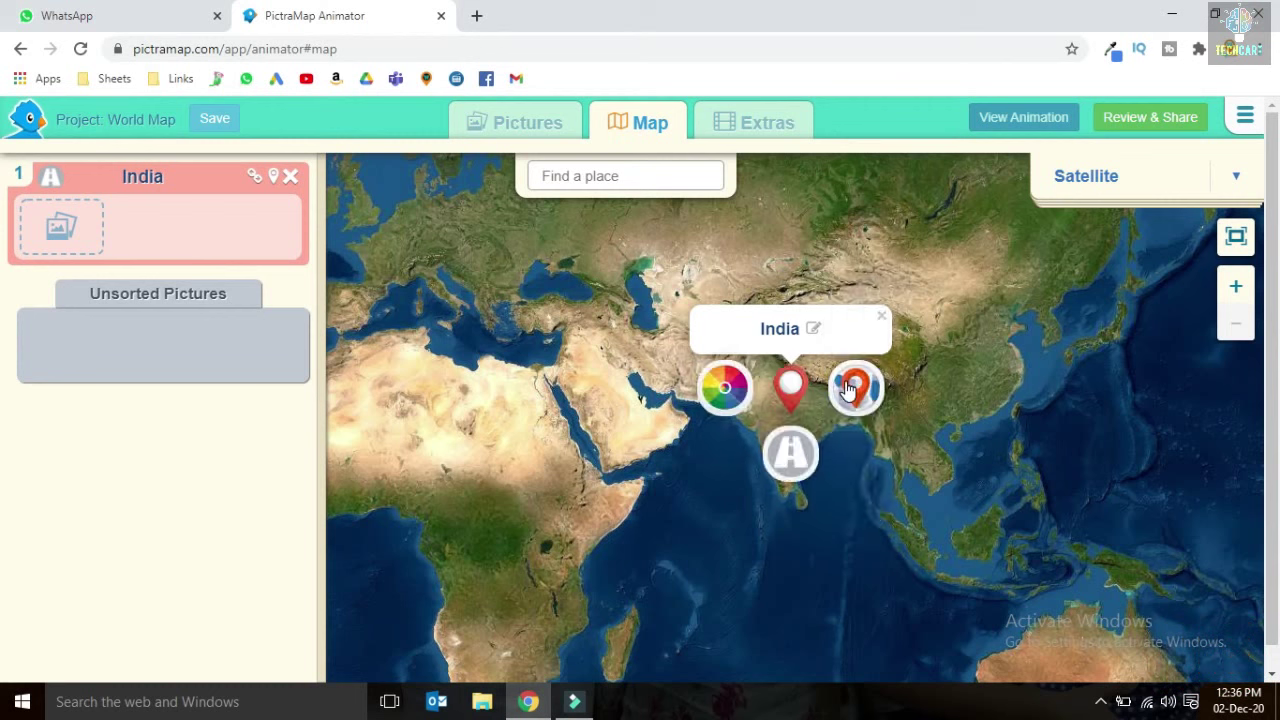
click(786, 462)
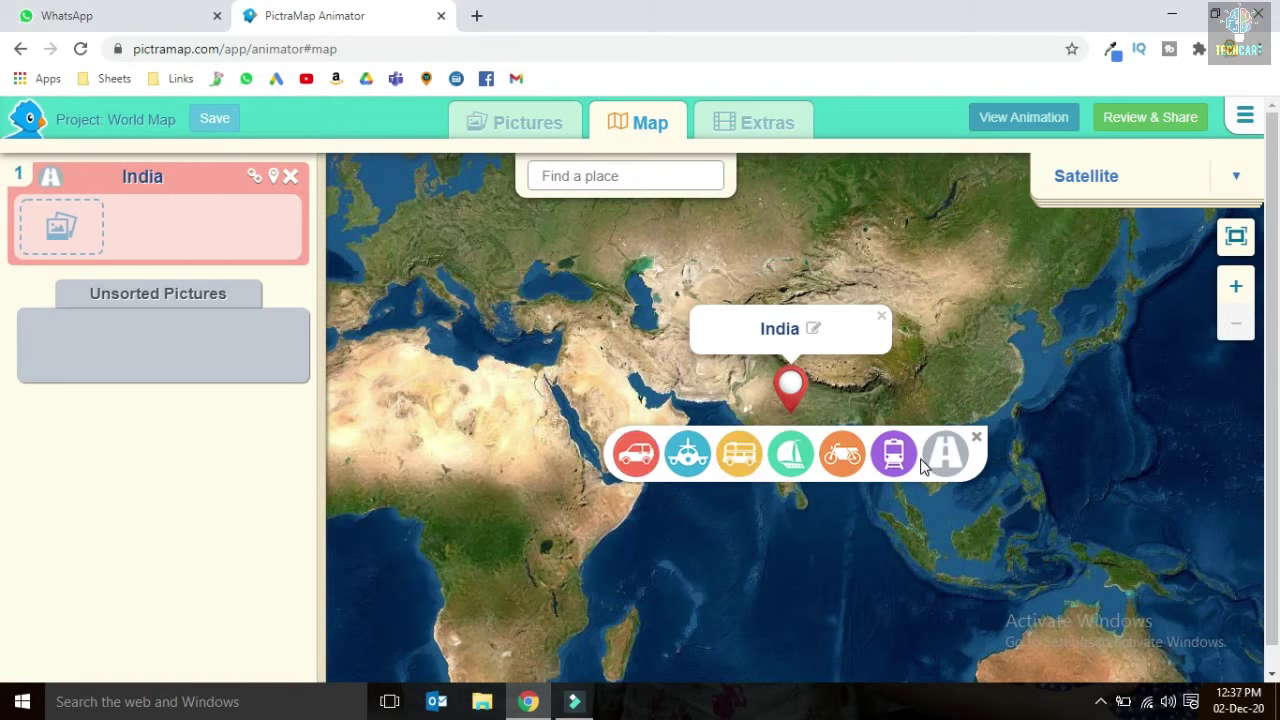
click(687, 456)
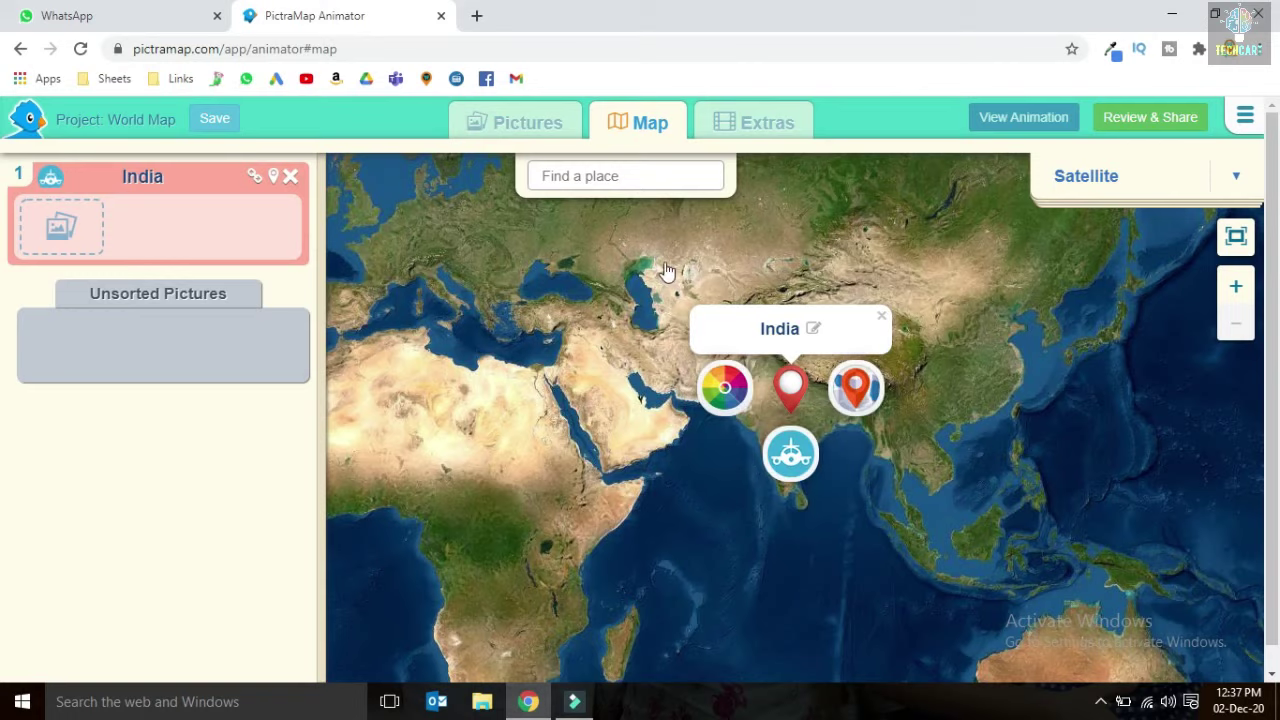
- Add Japan and United States as stops, with the US leg by plane and a green star
text(japan)
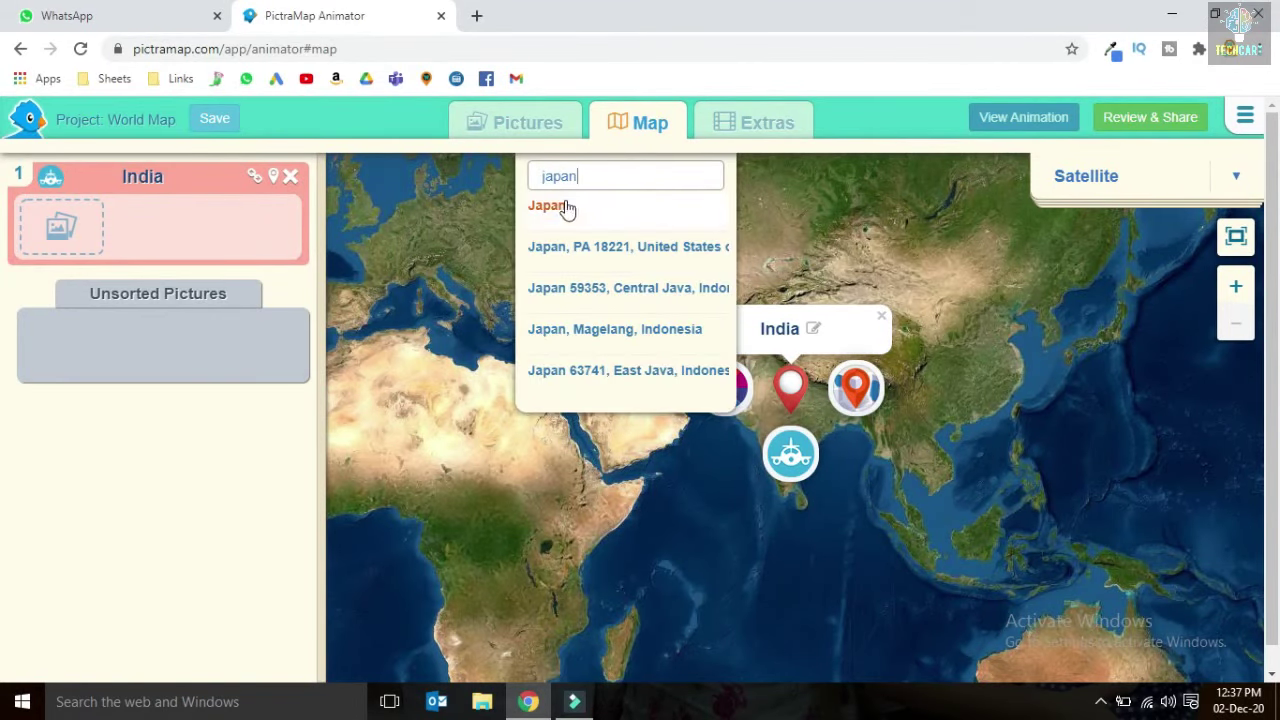
click(566, 208)
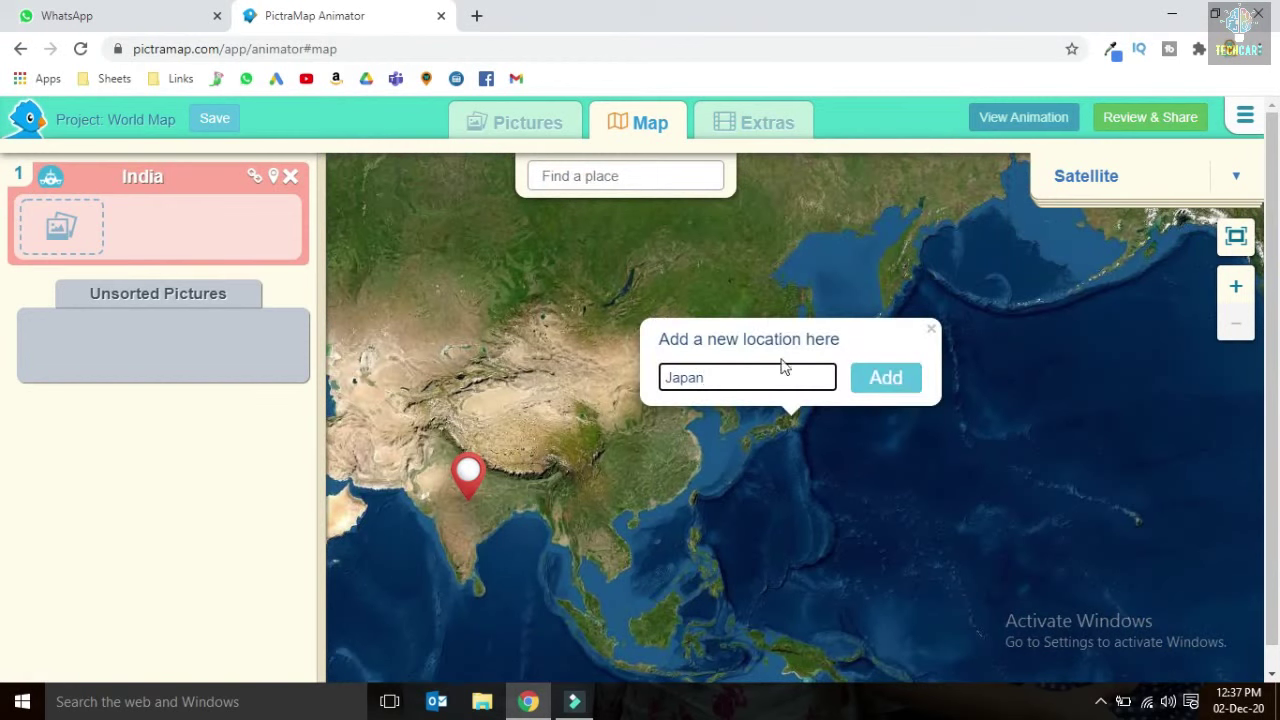
click(883, 392)
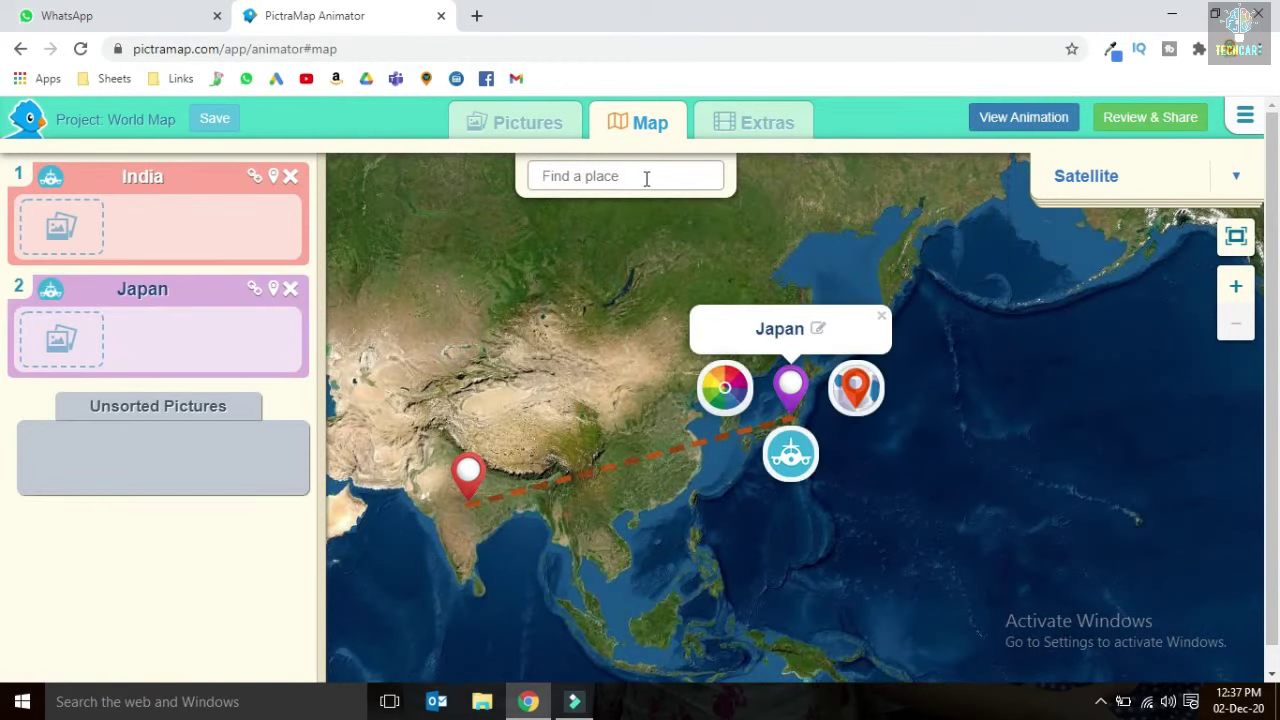
text(usa)
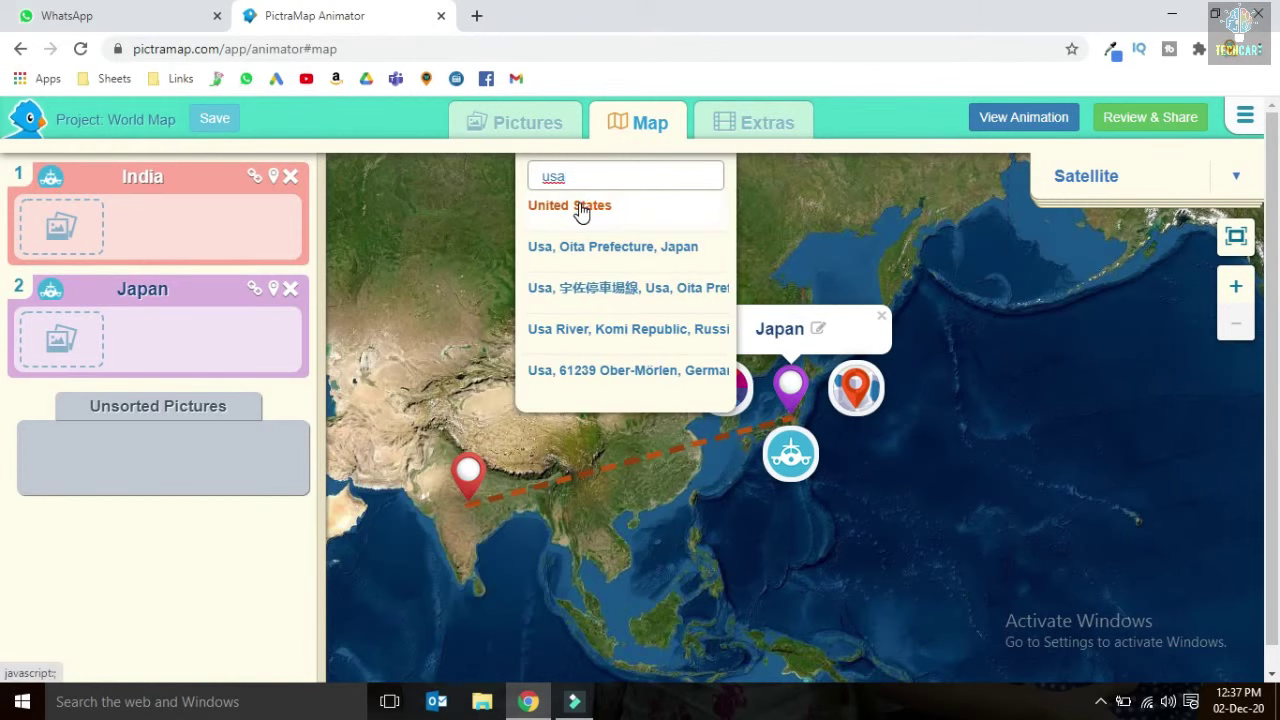
click(580, 207)
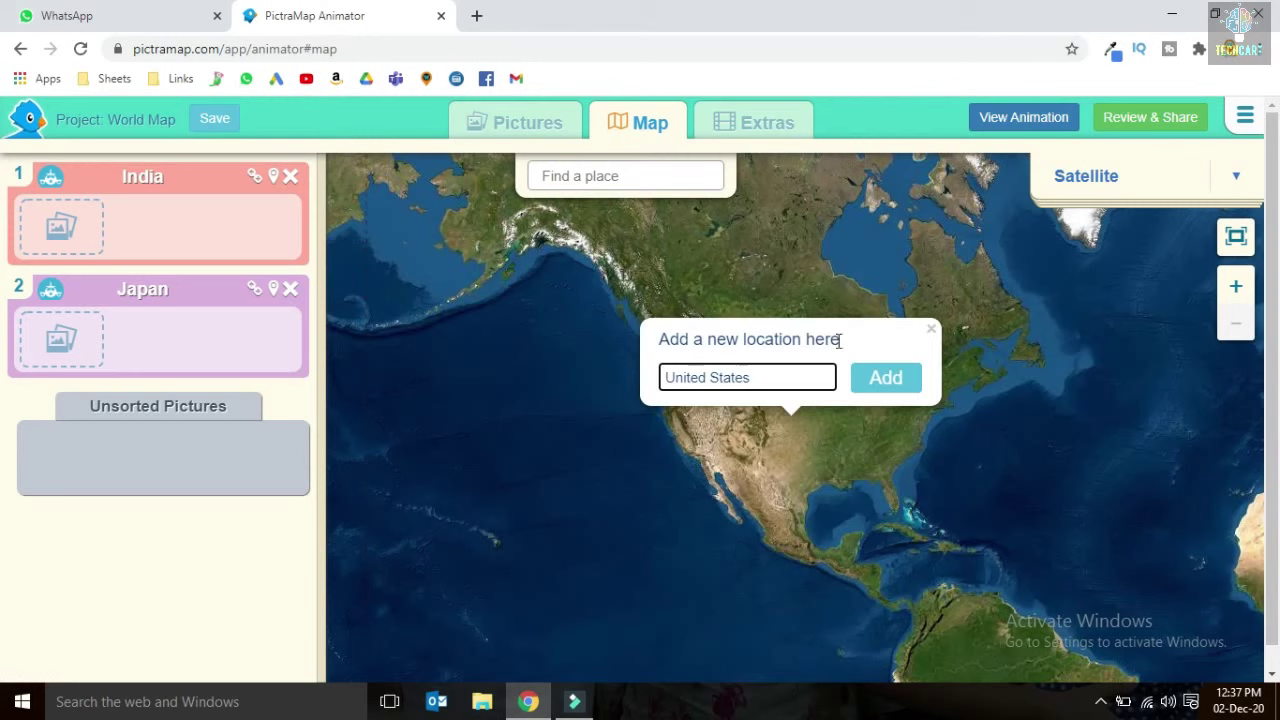
click(886, 378)
click(687, 453)
click(857, 500)
click(726, 517)
- Add Canada as the fourth stop with a coloured pushpin marker
click(640, 179)
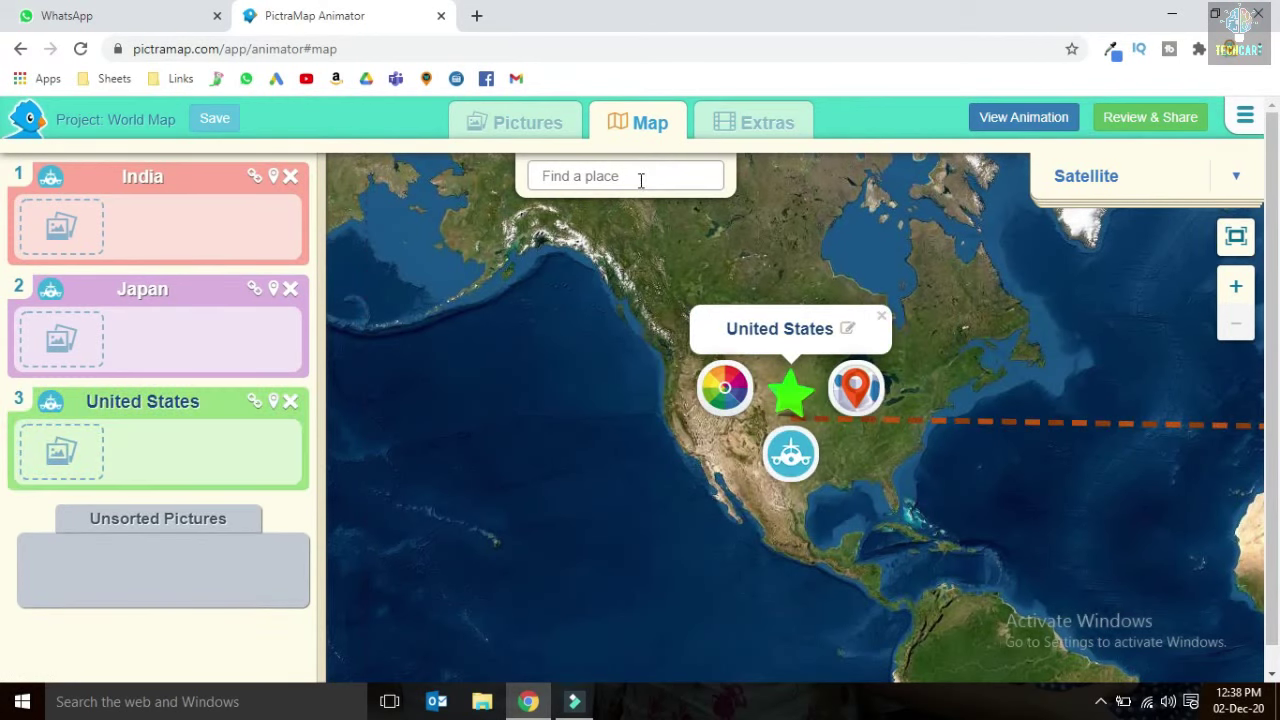
text(canada)
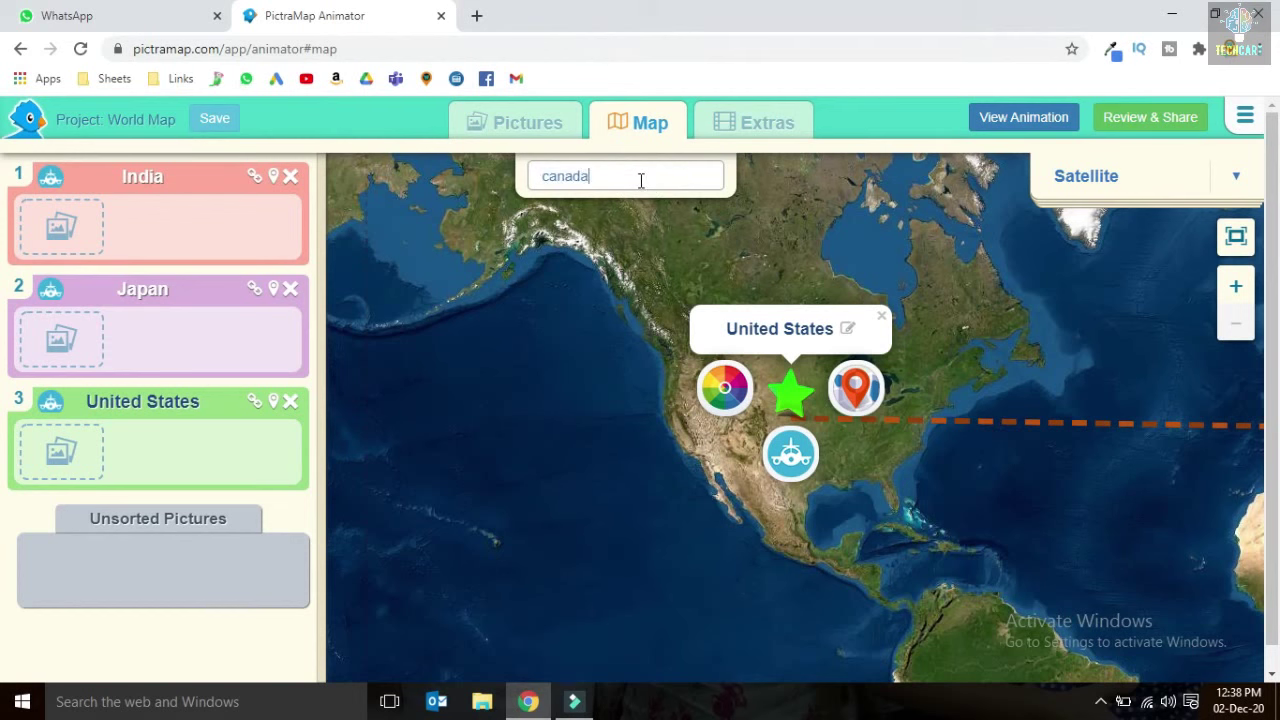
click(563, 211)
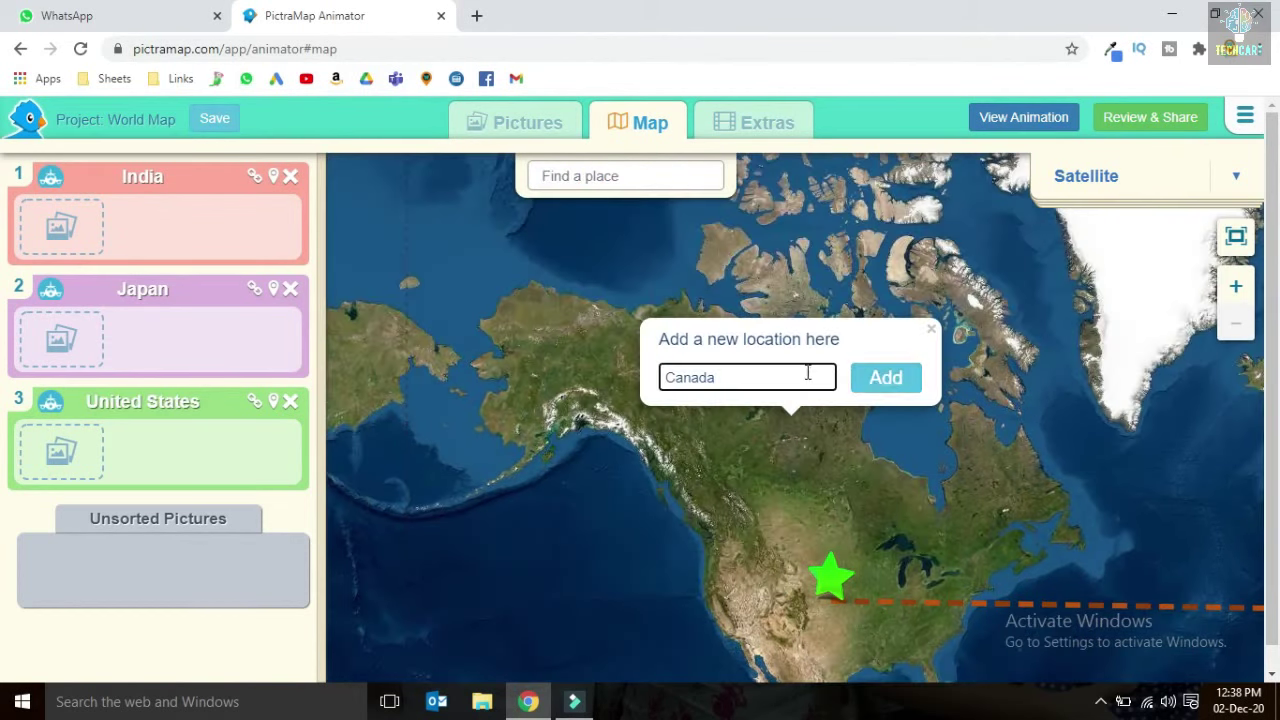
click(885, 377)
click(856, 384)
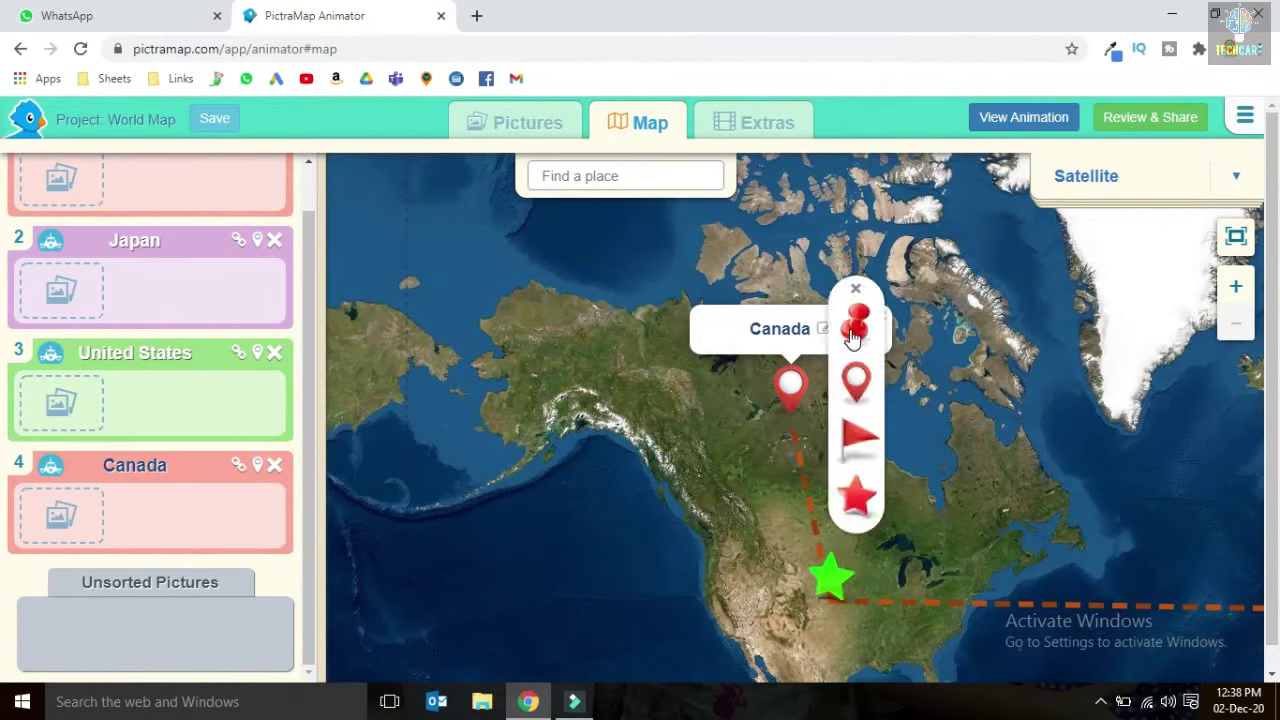
click(852, 338)
click(725, 303)
- Add Greenland as the fifth stop, travelling by car, marked with a green star
click(631, 174)
text(greenland)
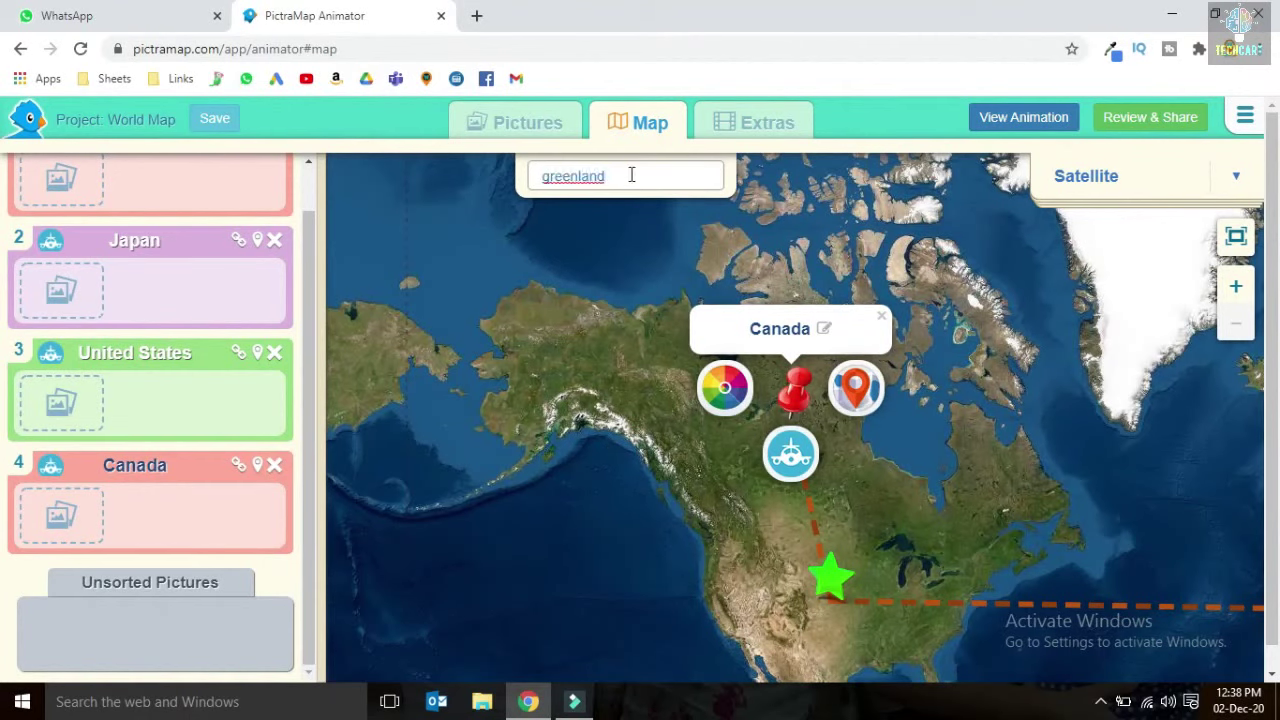
click(588, 205)
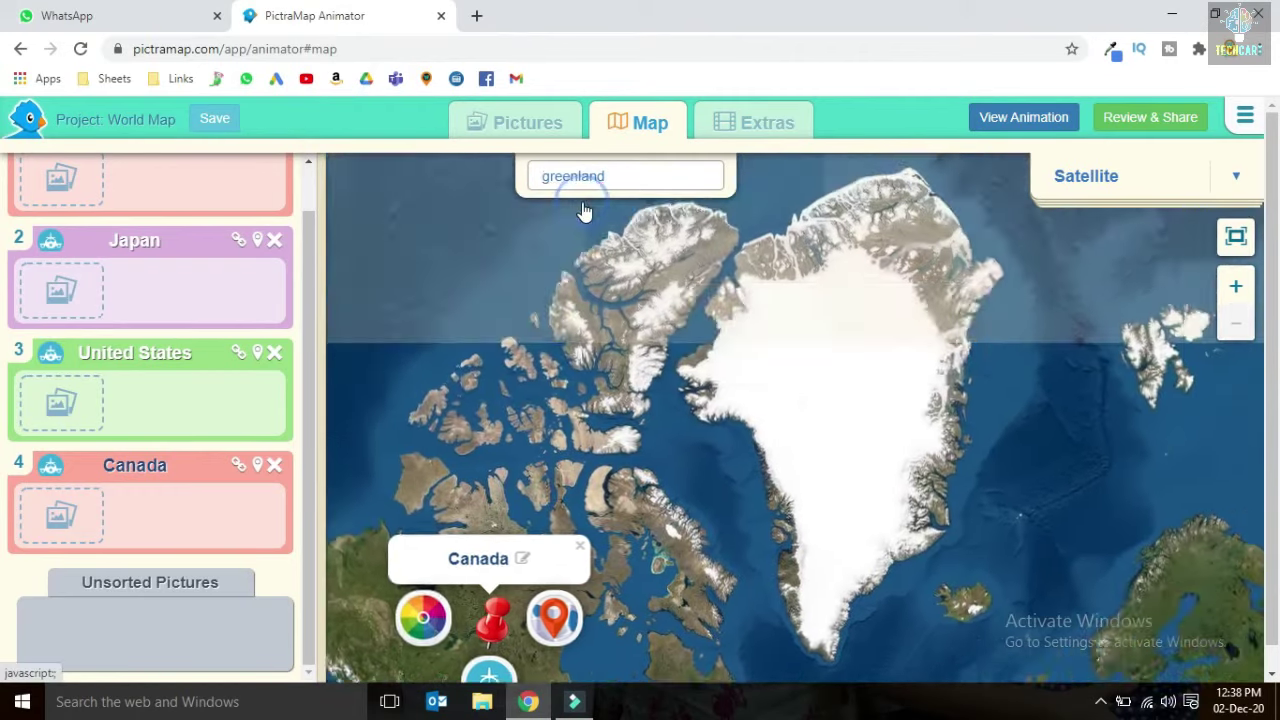
click(880, 380)
click(790, 453)
click(634, 456)
click(724, 387)
click(731, 500)
click(855, 387)
click(856, 493)
click(1013, 355)
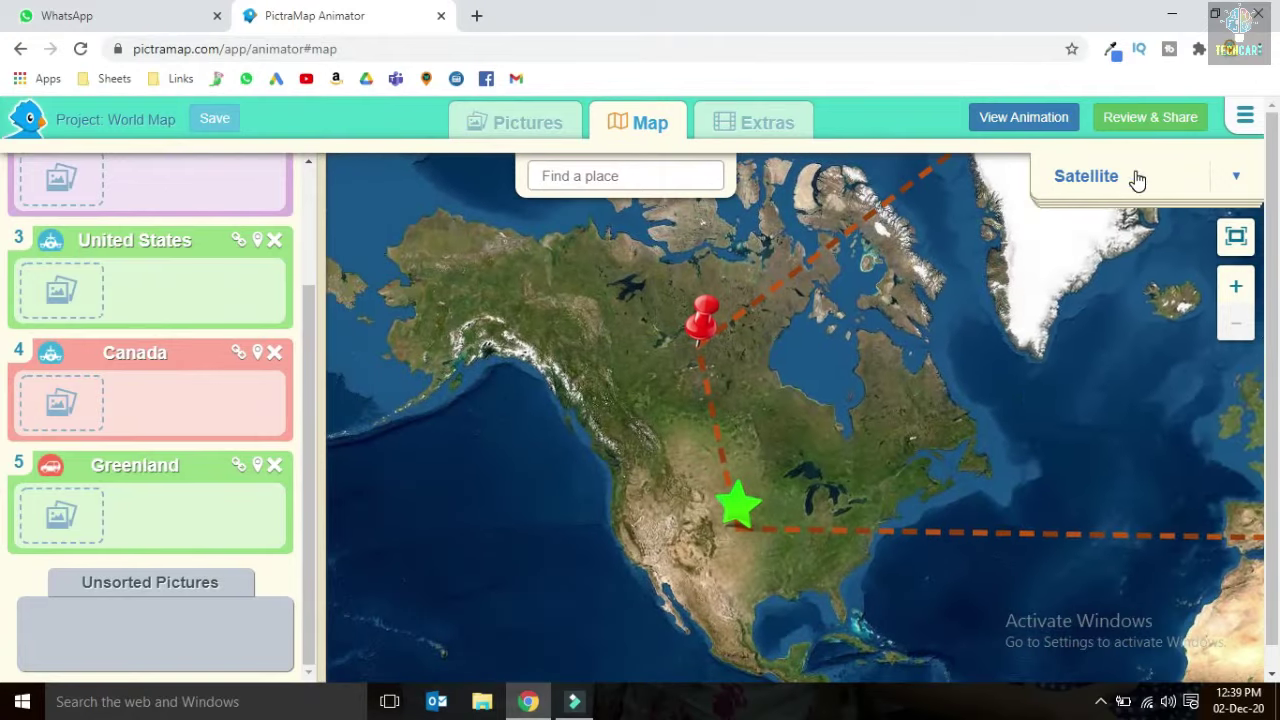
- Try Colorful Lands, Hero's Journey, Plain and Simple, Dark and Spooky and Open Street Map, then settle on Satellite
click(1131, 177)
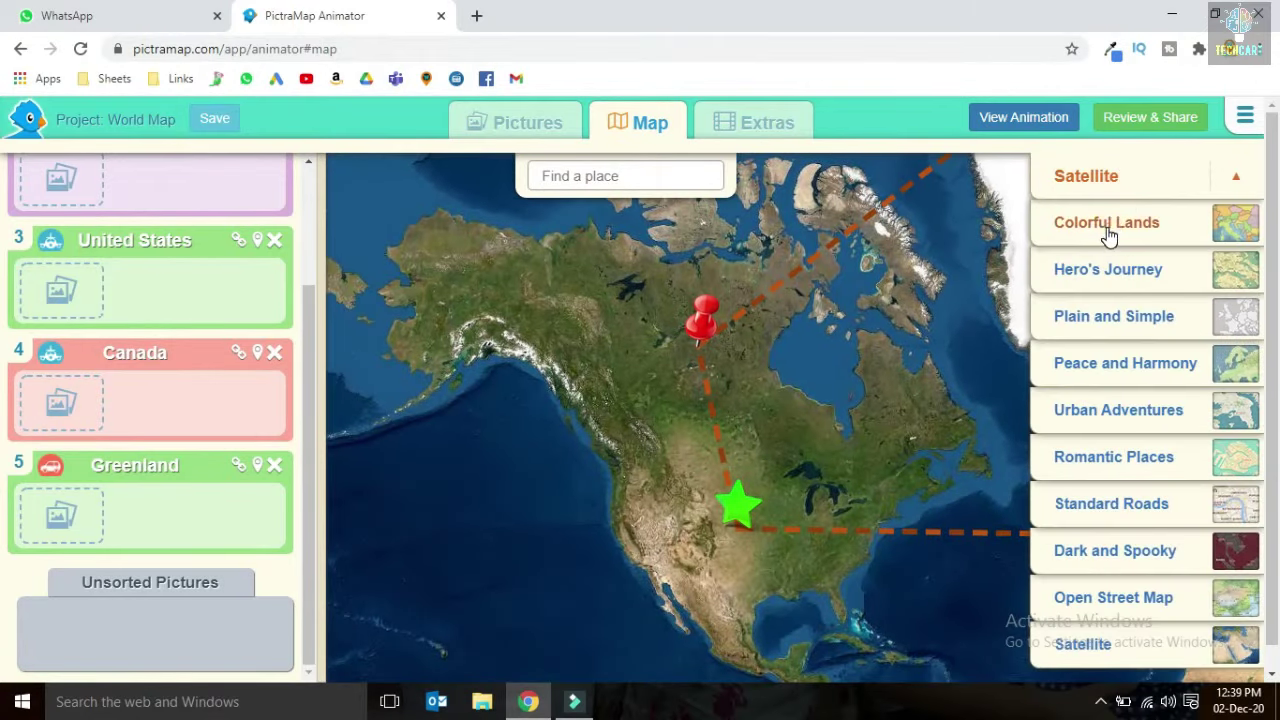
click(1108, 225)
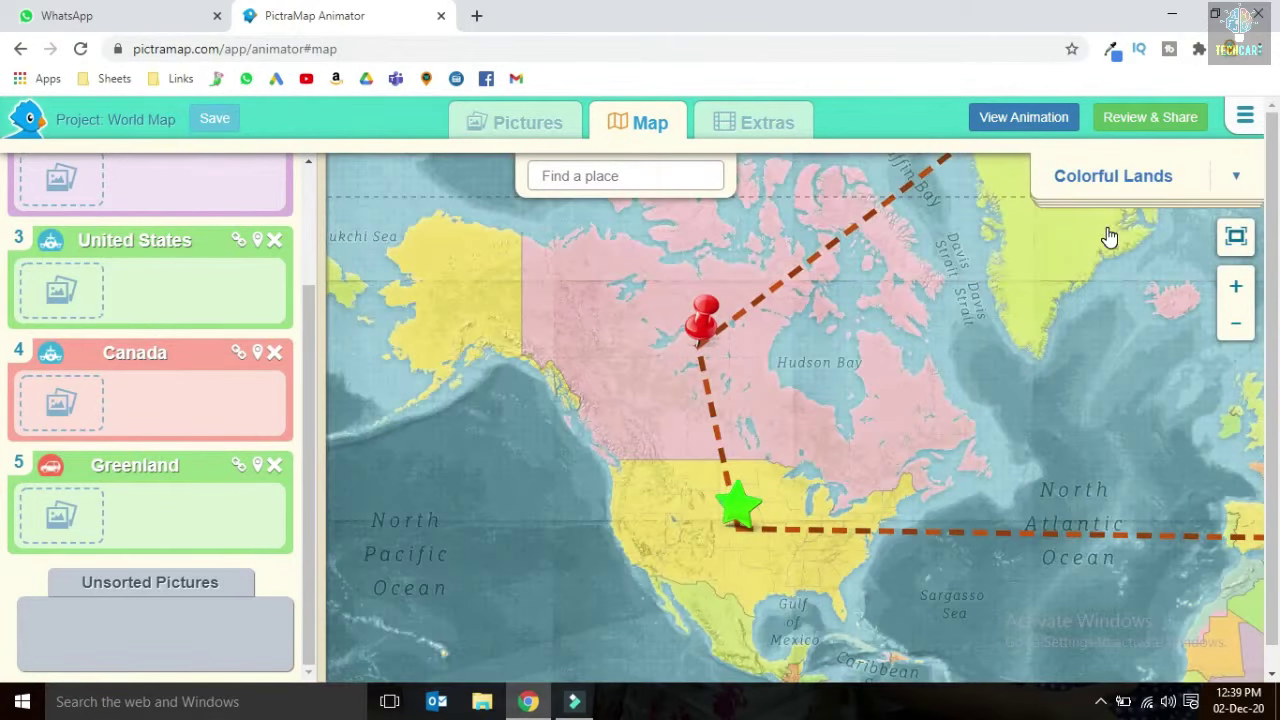
click(1134, 192)
click(1108, 268)
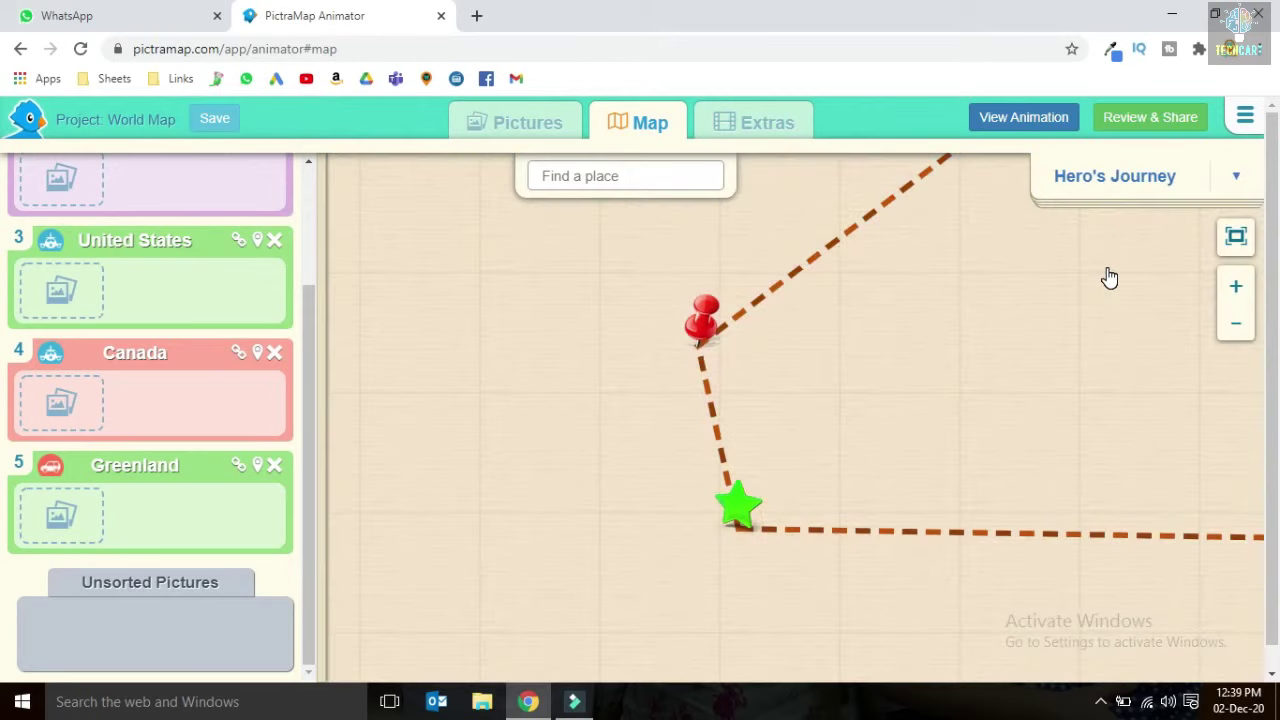
click(1146, 176)
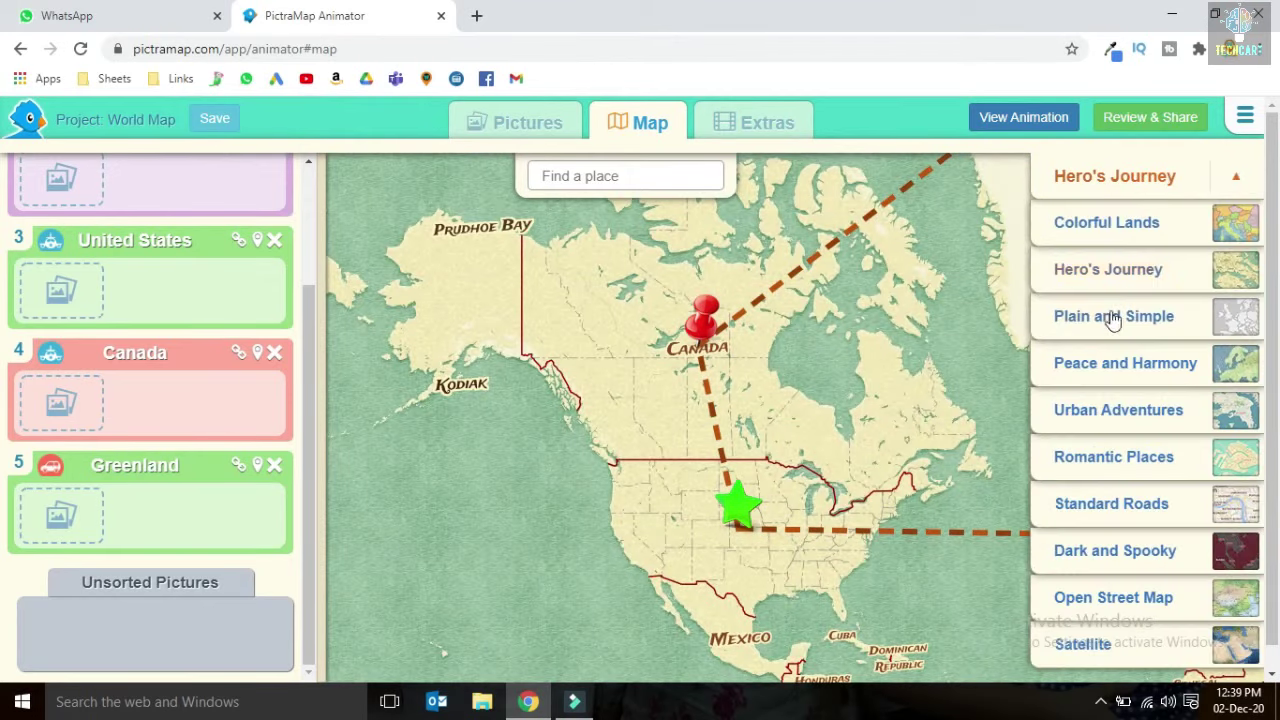
click(1197, 321)
click(1157, 190)
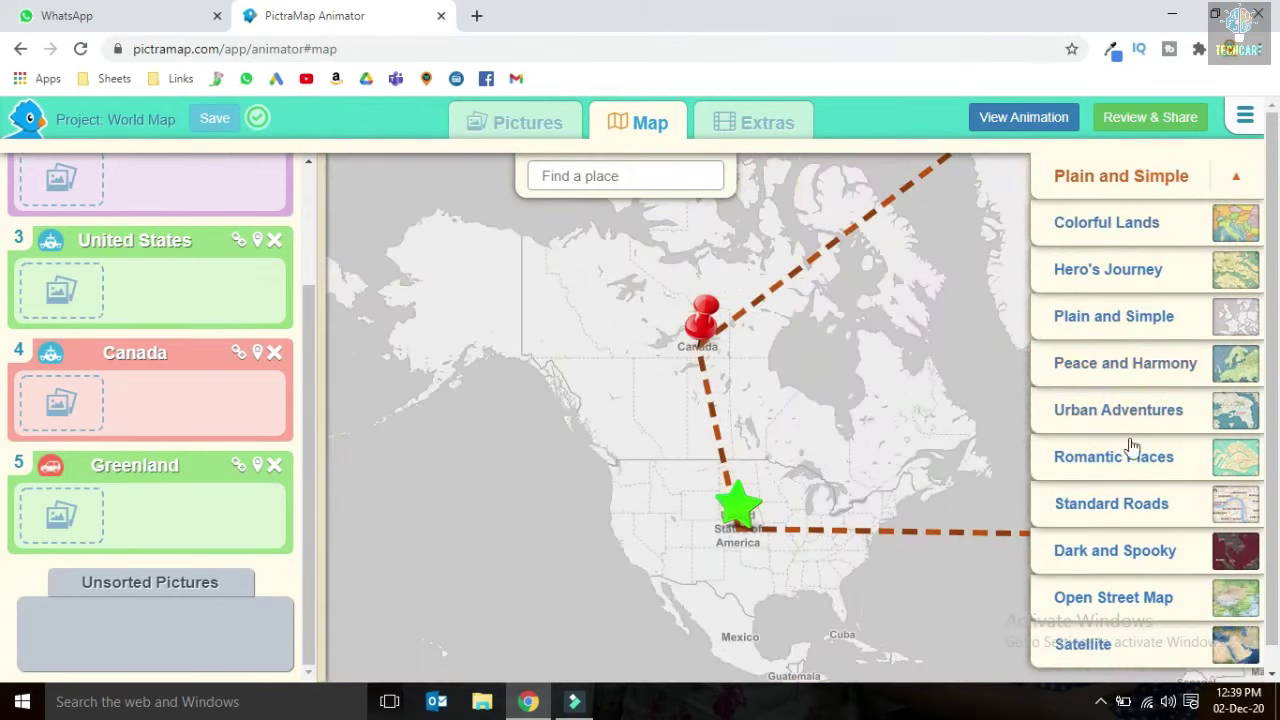
click(1113, 556)
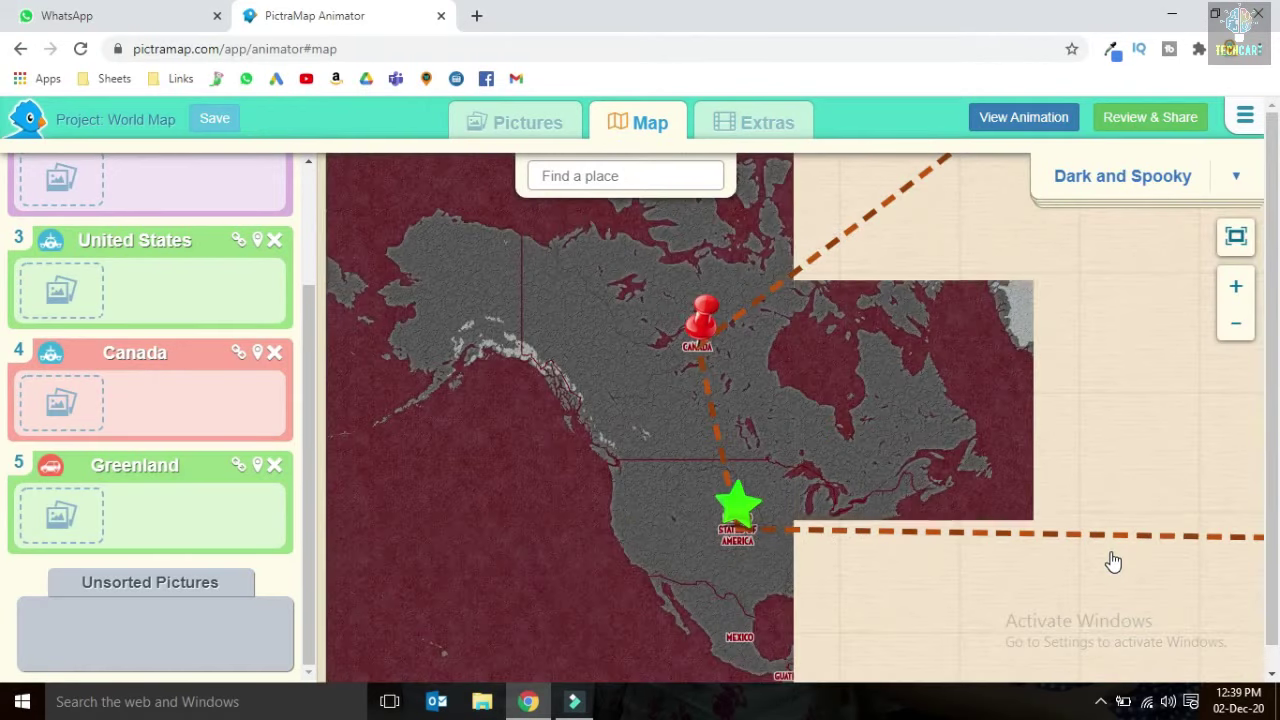
click(1157, 174)
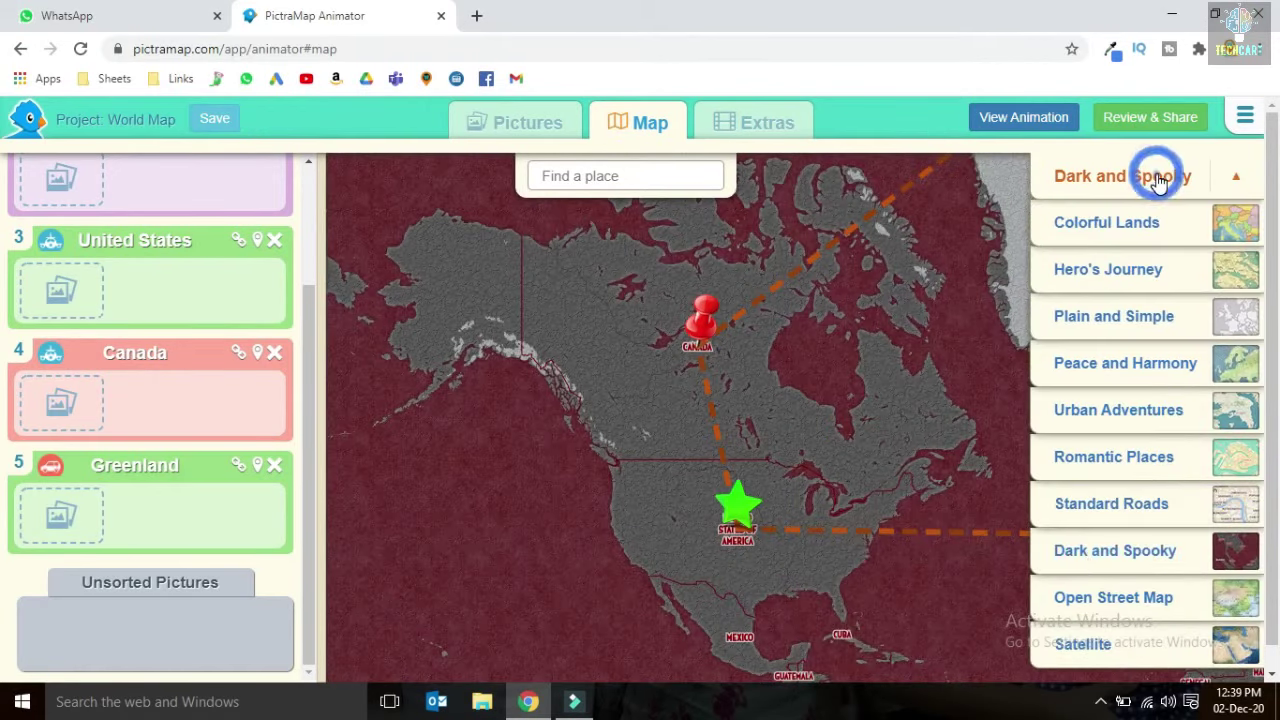
click(1093, 600)
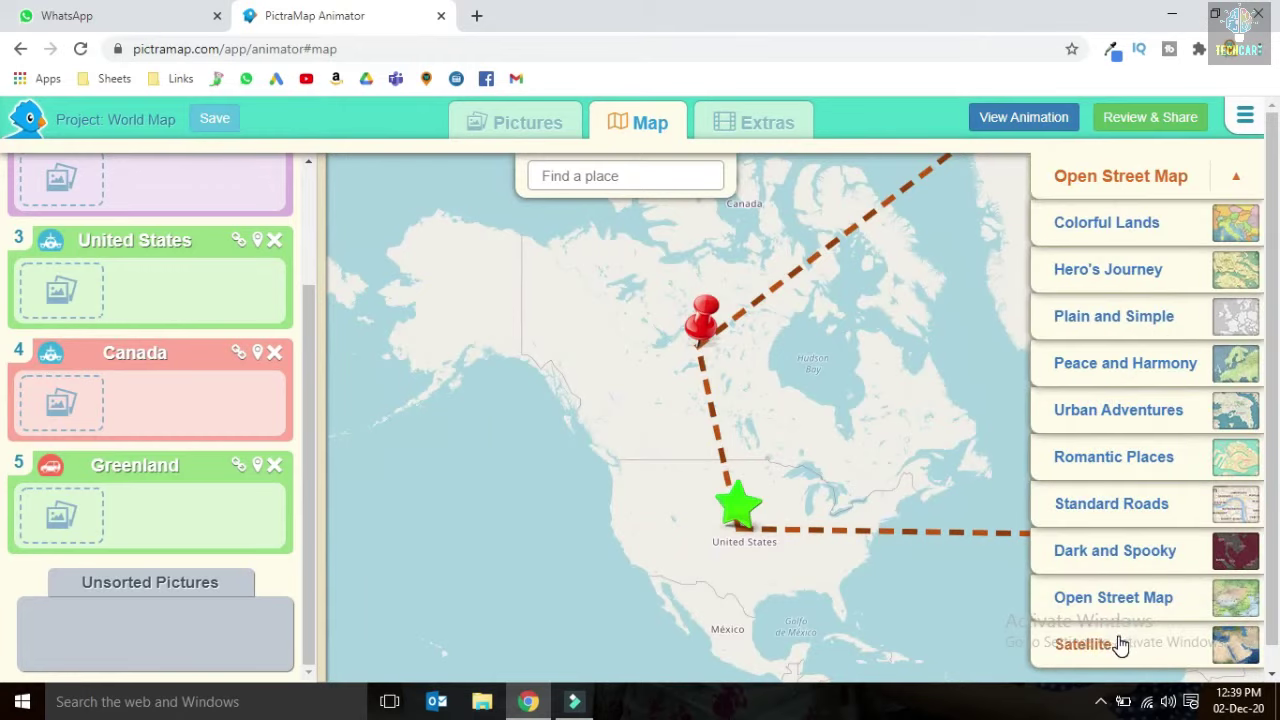
click(1121, 645)
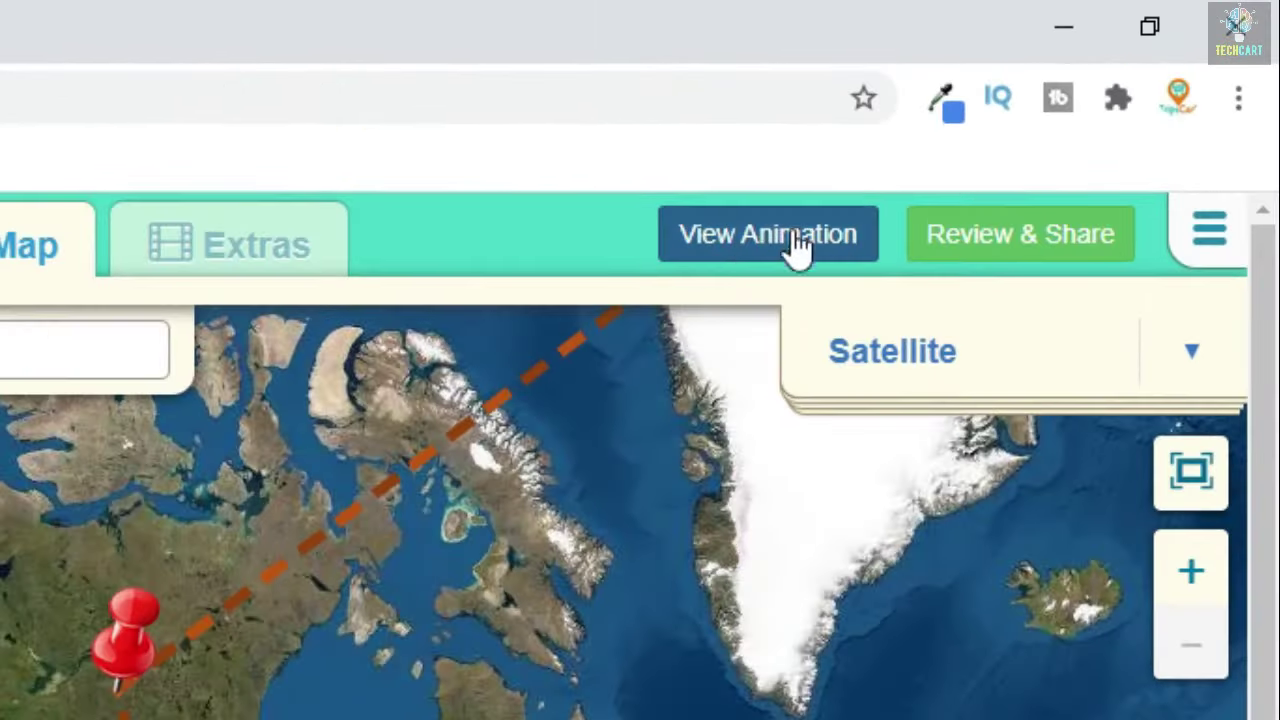
- Preview the Satellite map animation full screen, then close the preview tab
click(775, 258)
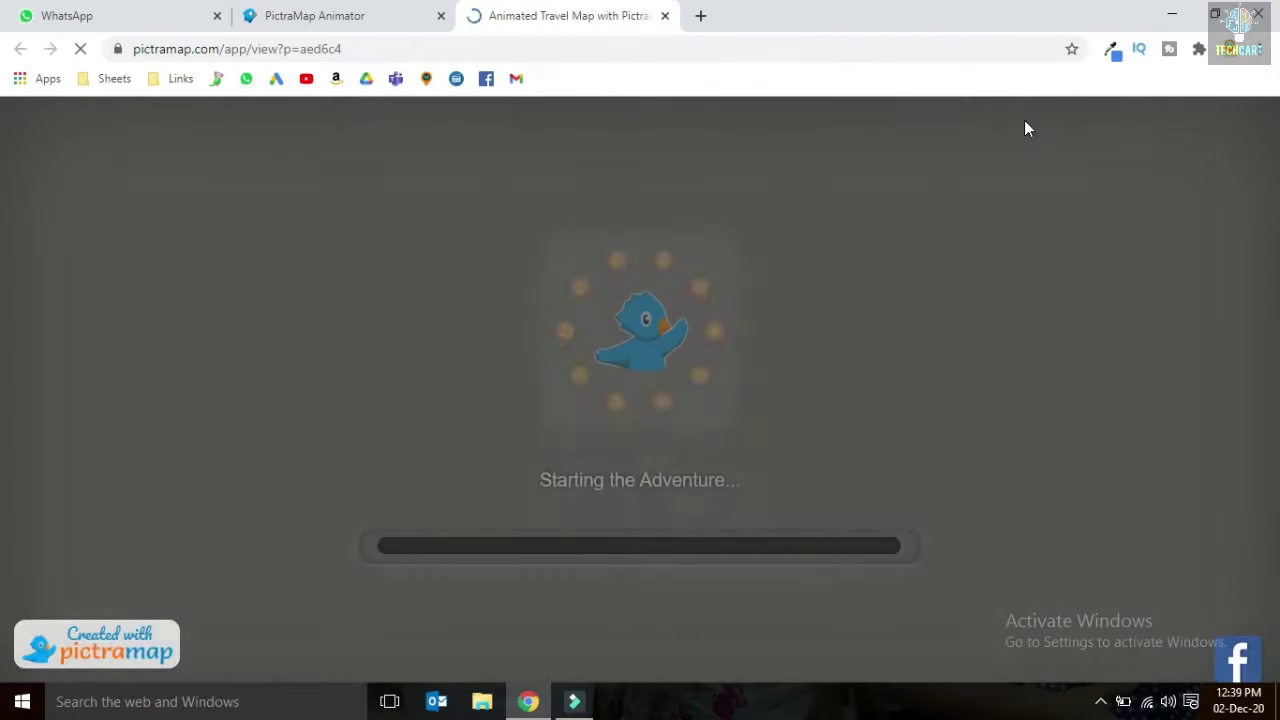
key(F11)
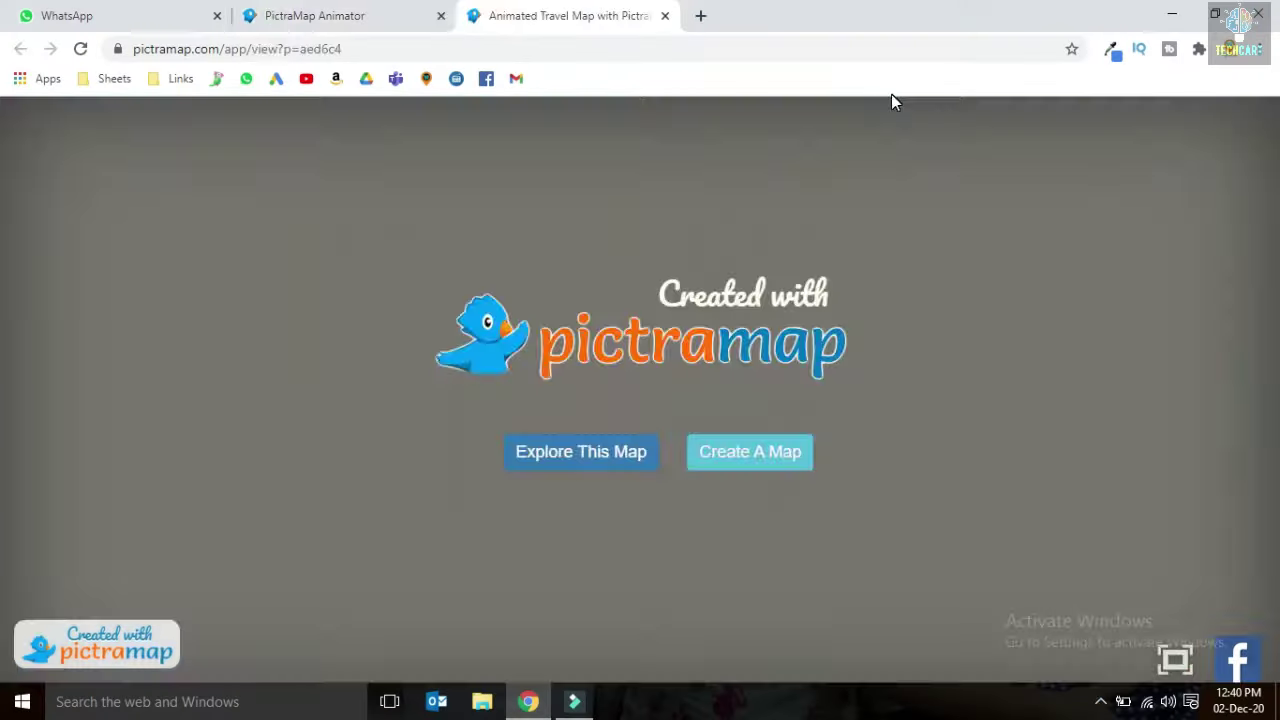
key(ctrl+w)
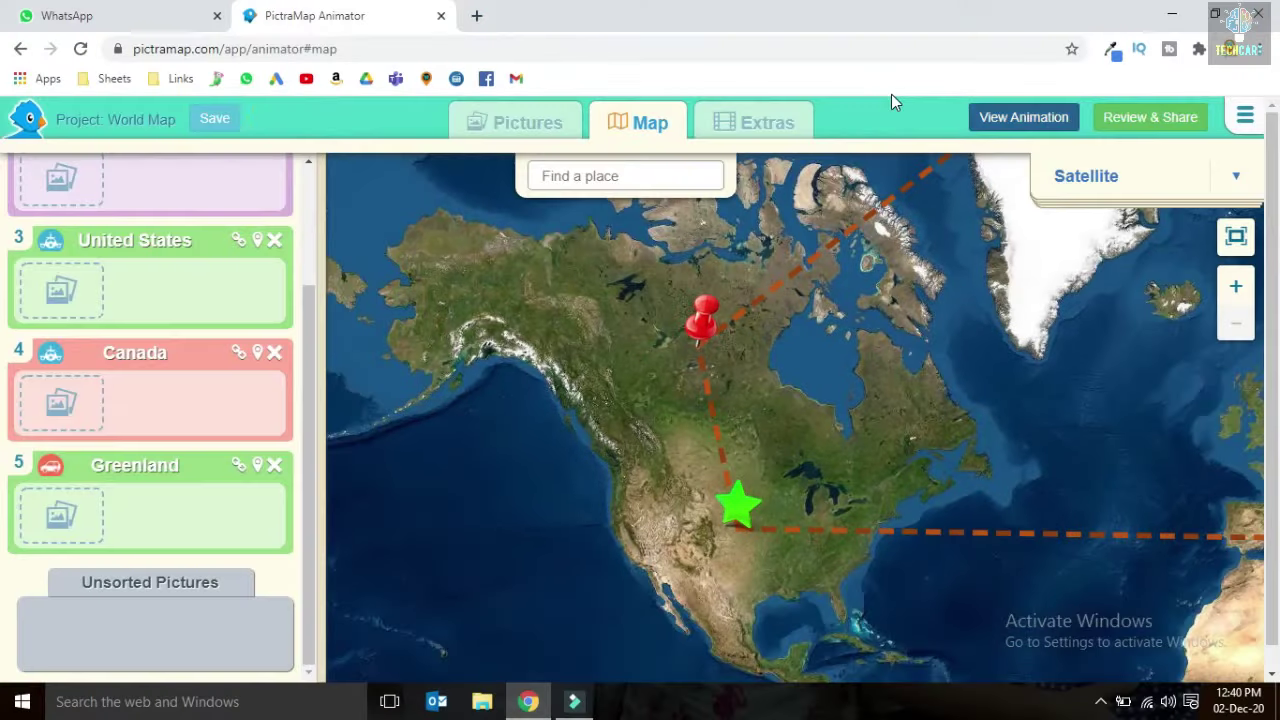
- Switch the map style to Colorful Lands and launch a new animation preview
click(1086, 178)
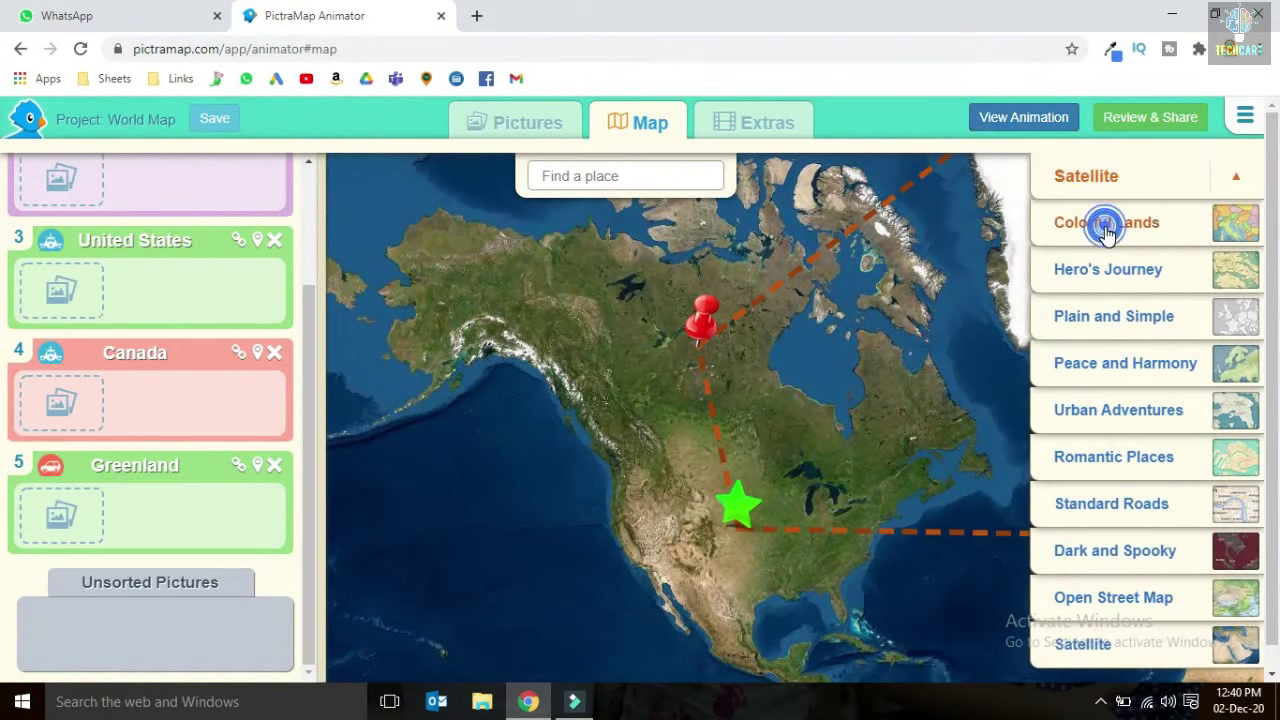
click(1106, 226)
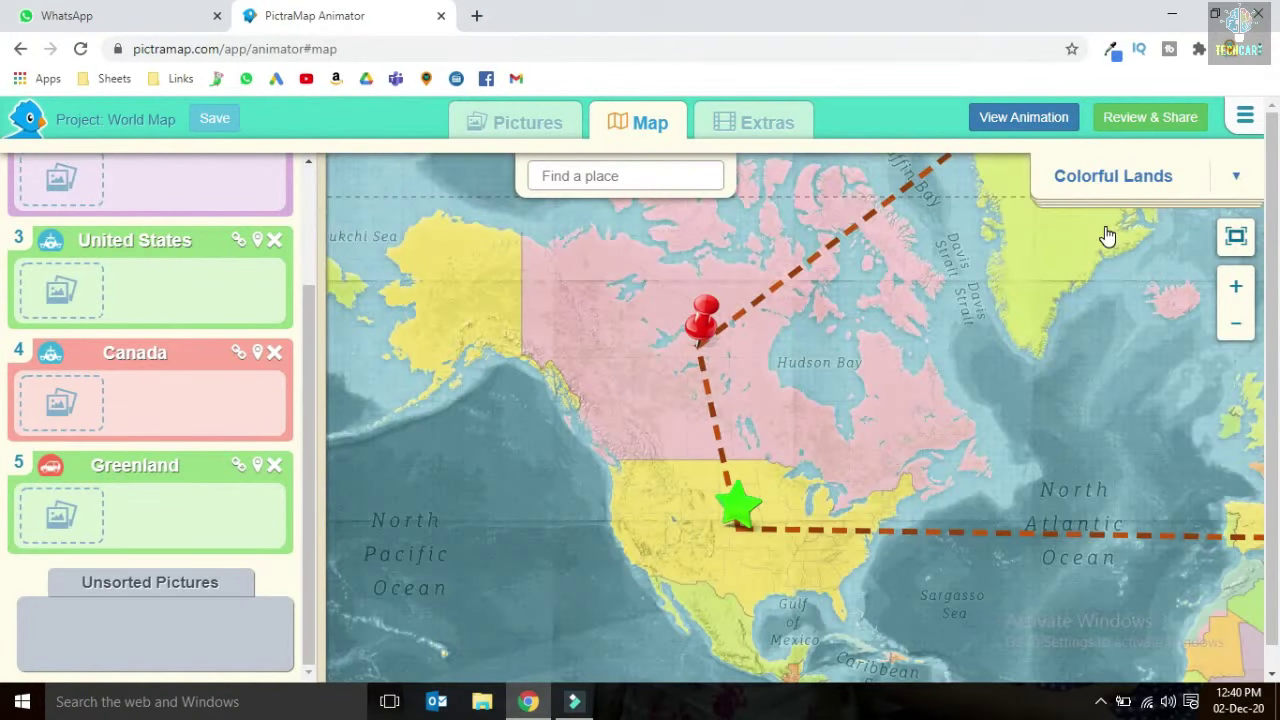
click(1037, 118)
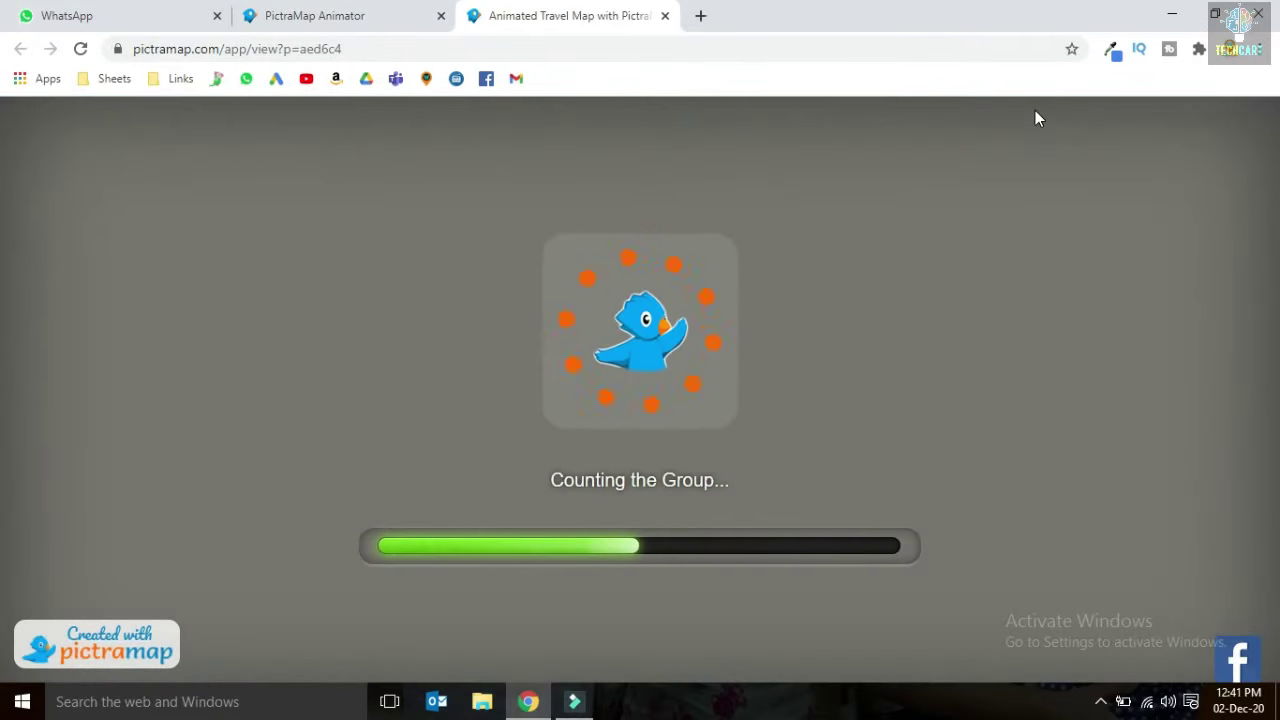
- Watch the Colorful Lands animation full screen through all five stops, then exit full screen
key(F11)
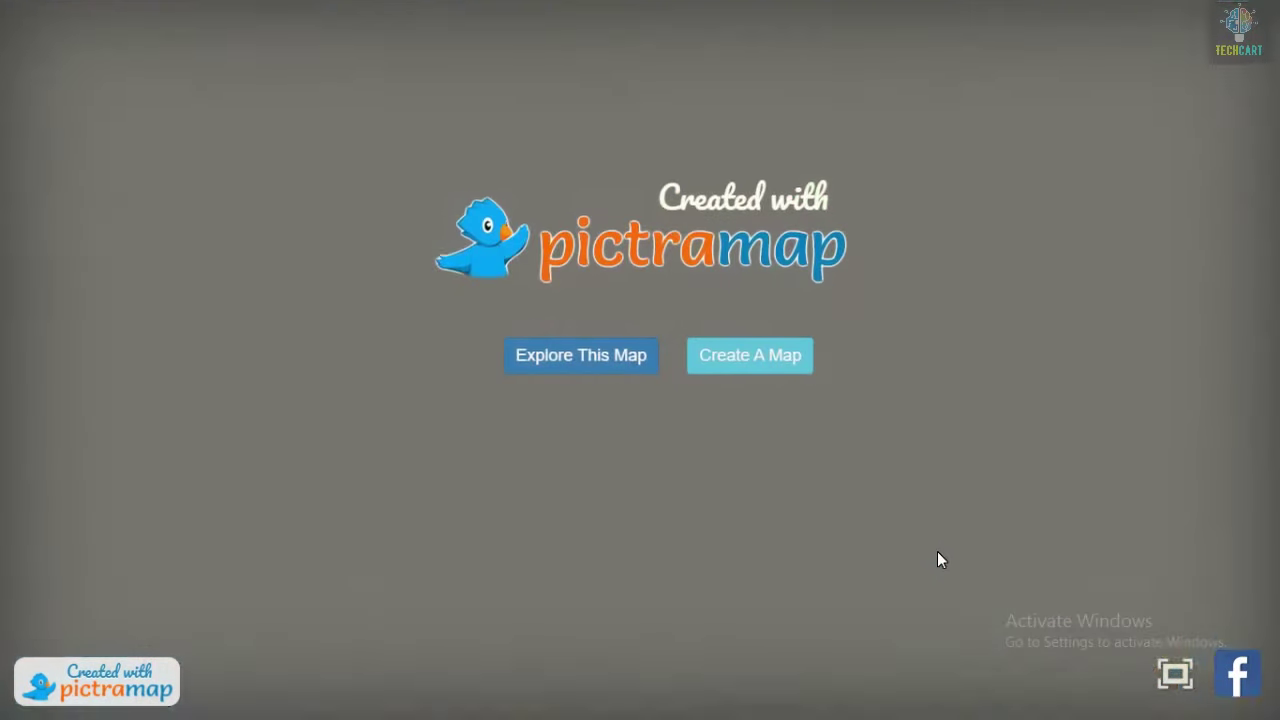
key(Escape)
- Leave full screen and drag the location cards into order: Canada, United States, Greenland, Japan, India
click(425, 12)
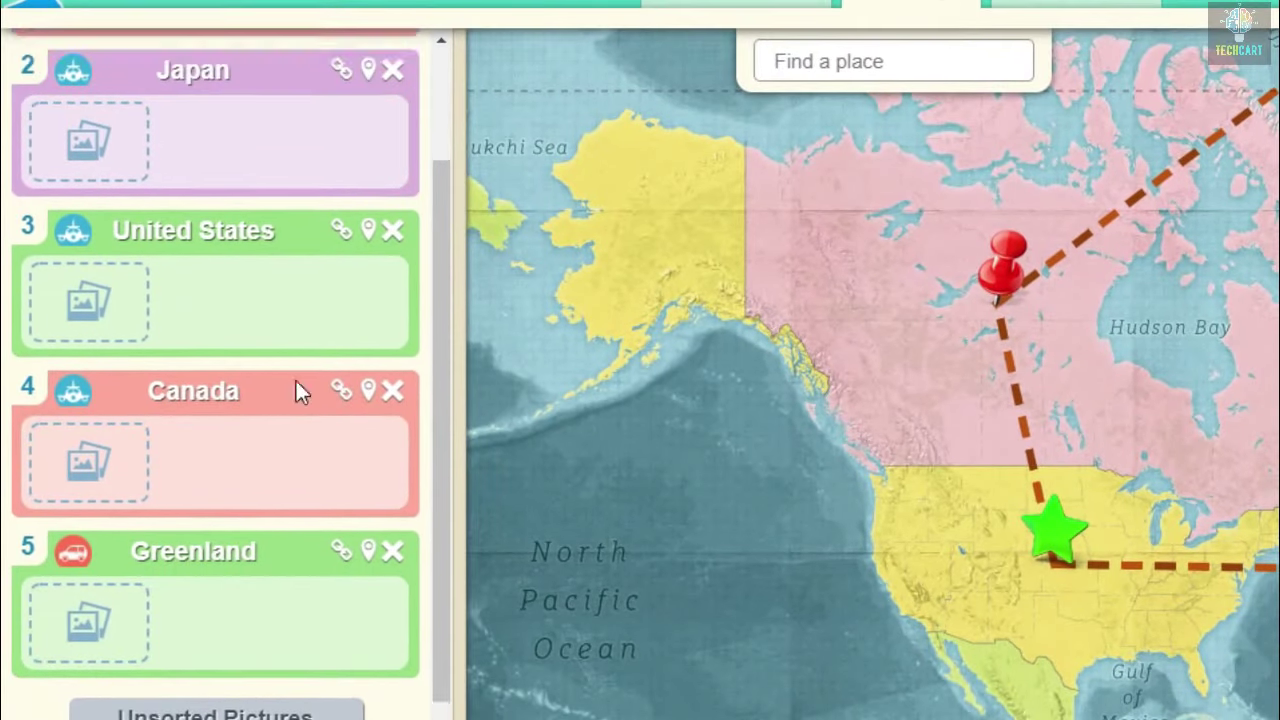
scroll(295, 382, up, 2)
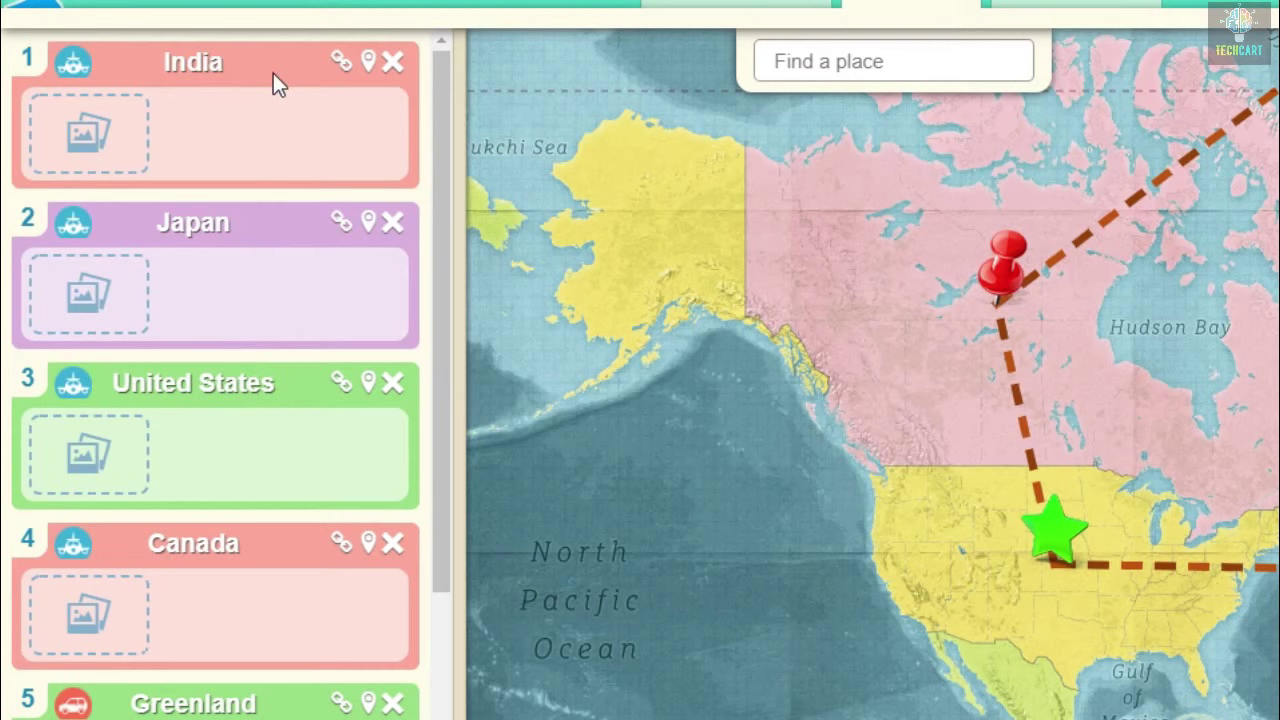
drag(277, 72, 238, 551)
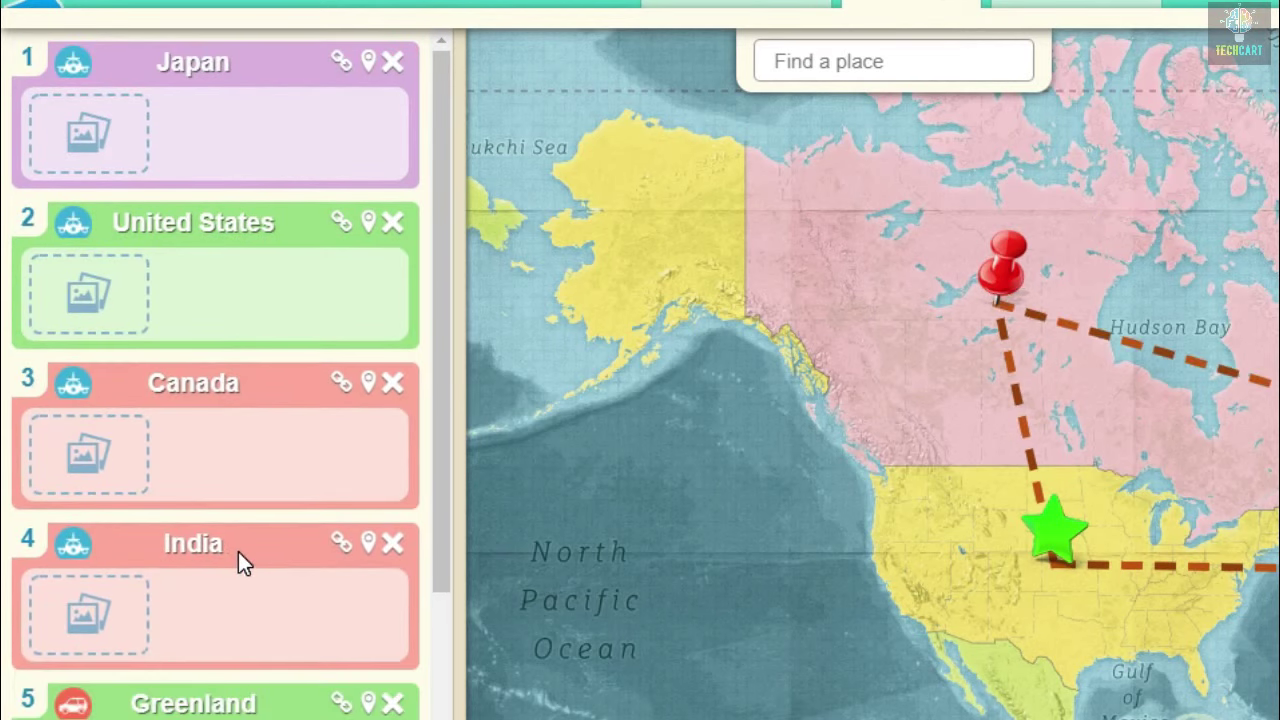
scroll(262, 430, down, 1)
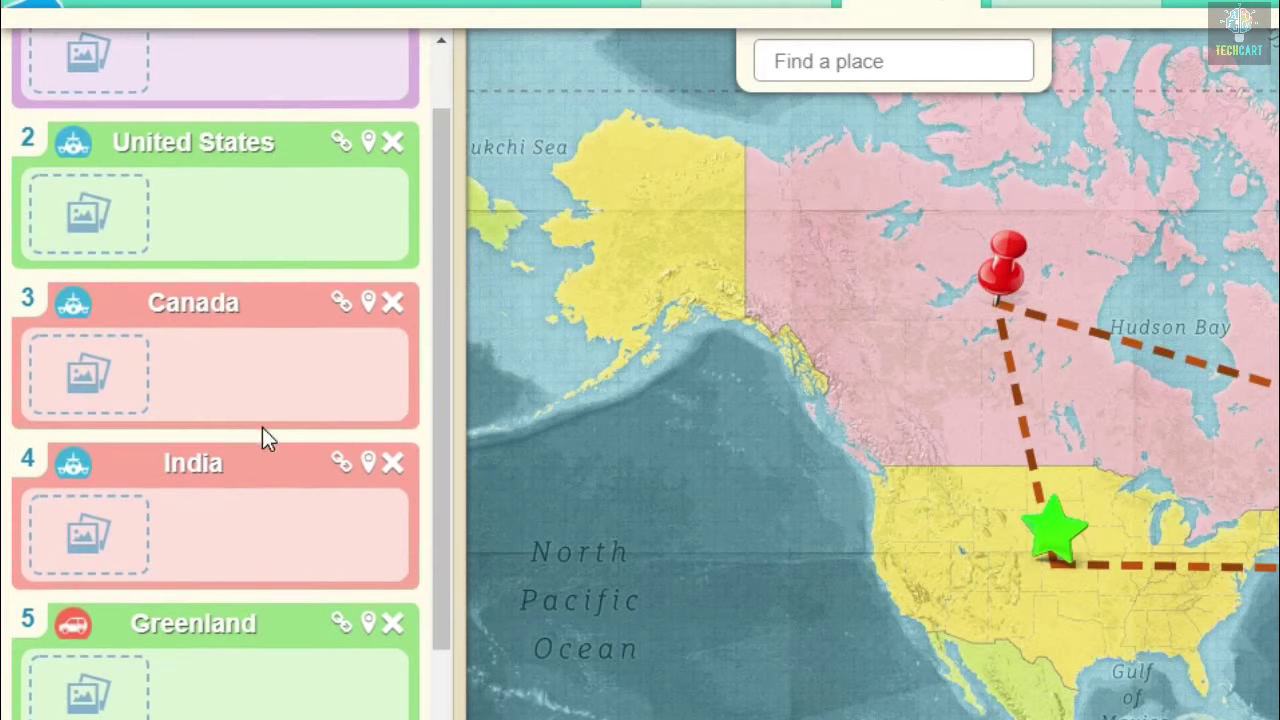
drag(219, 165, 251, 40)
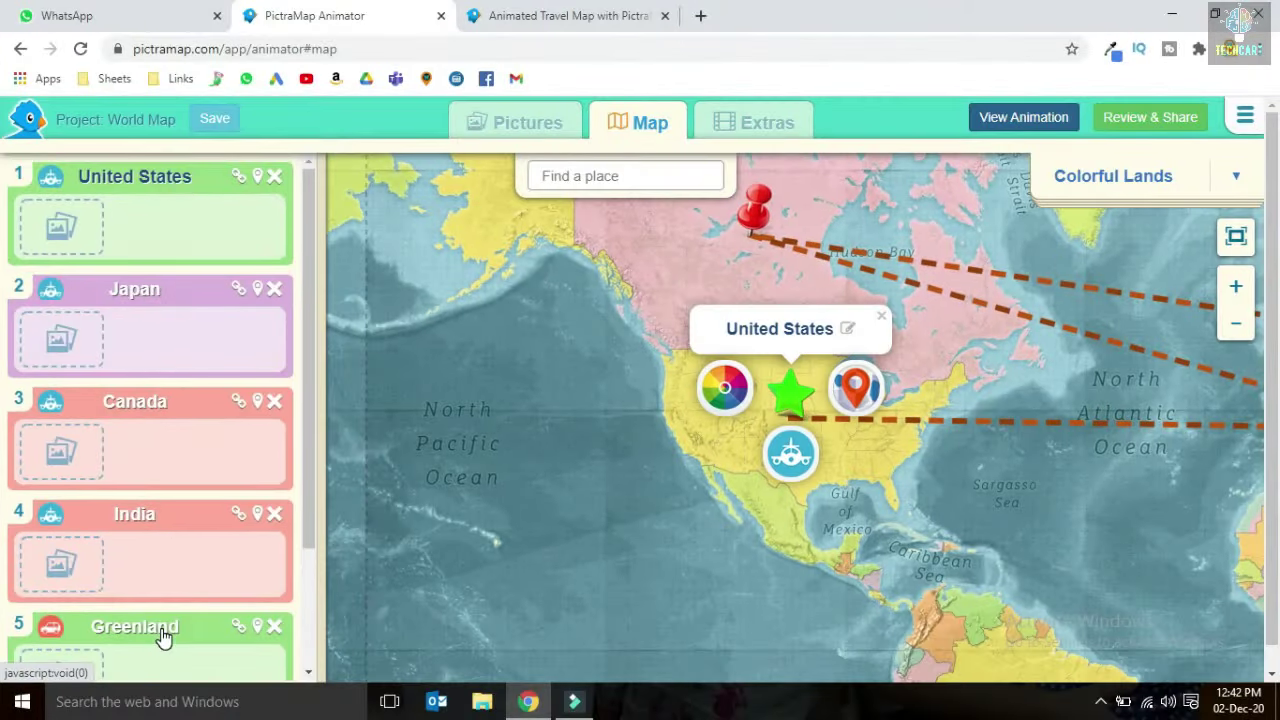
drag(163, 637, 193, 317)
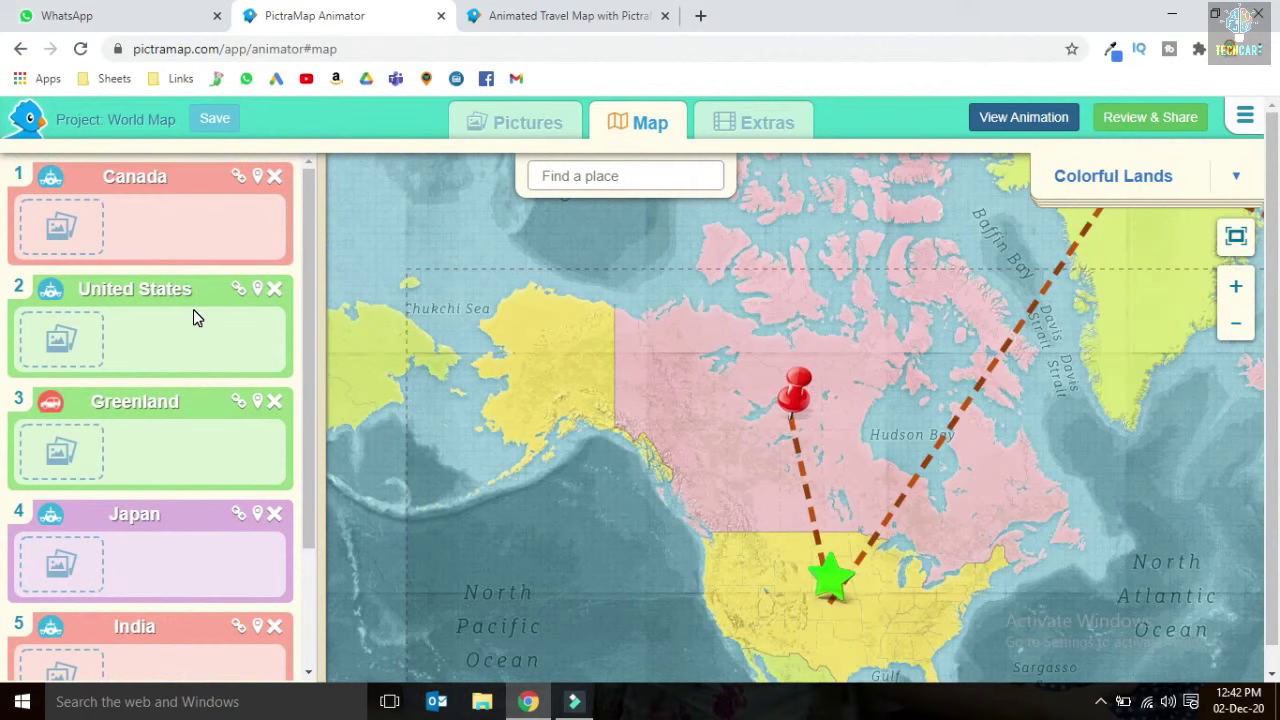
click(1021, 118)
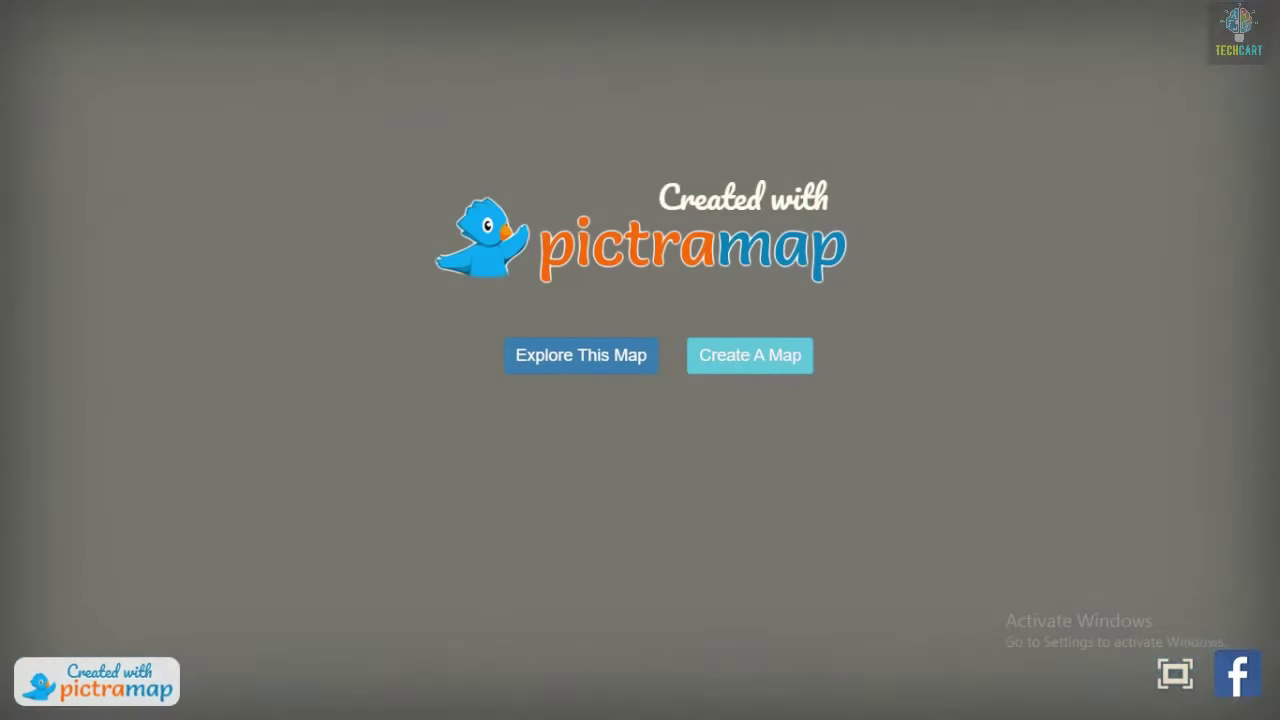
key(Escape)
key(ctrl+w)
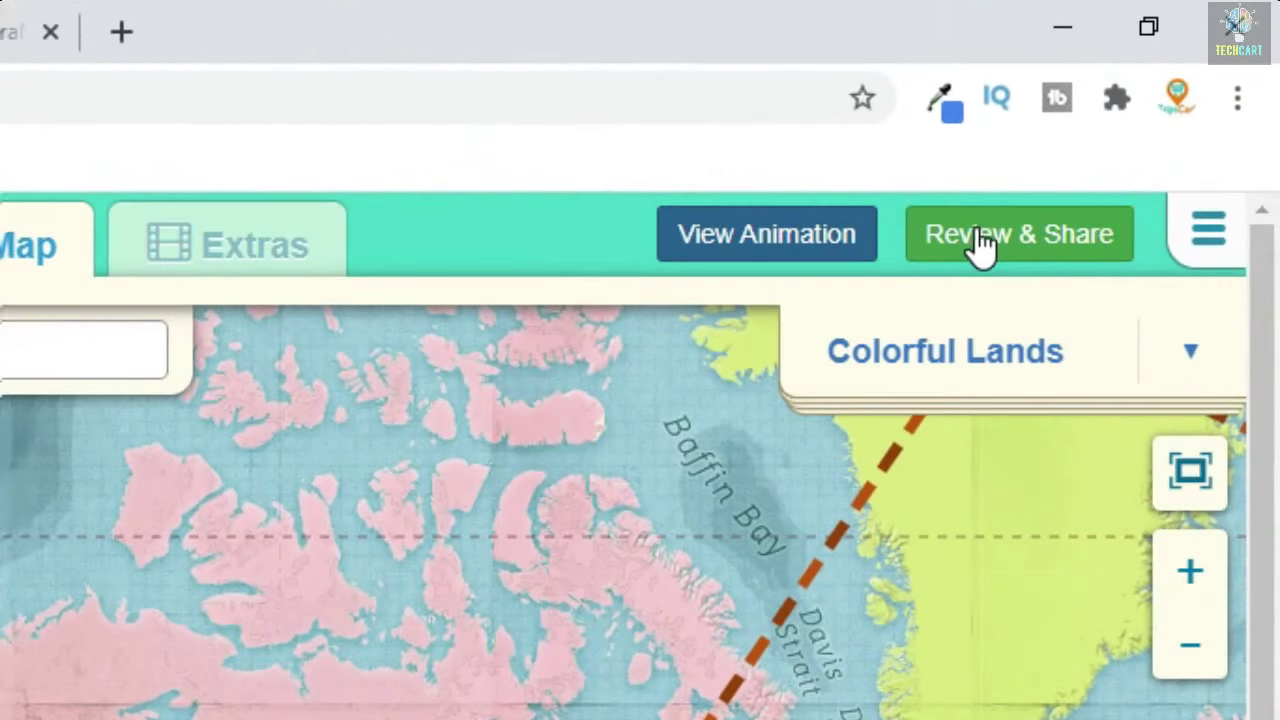
- Open the World Map's Review & Share page and scroll to its 5-location list
click(985, 240)
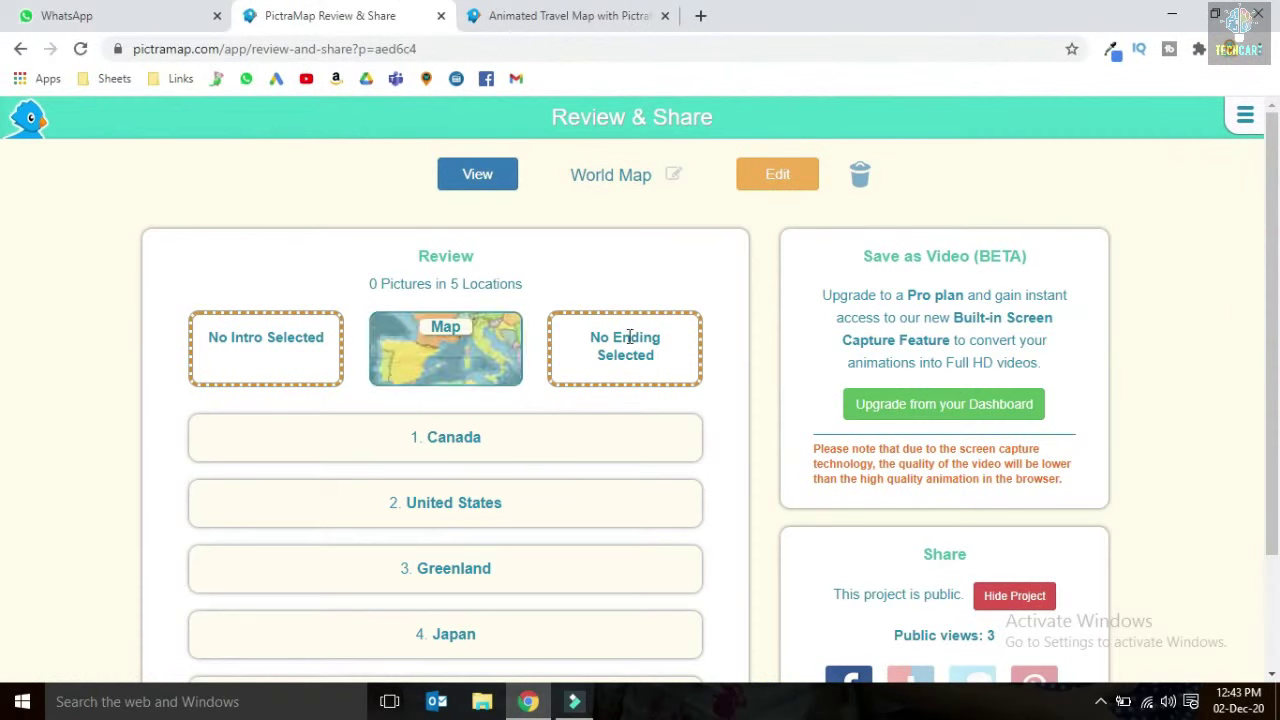
scroll(631, 337, down, 1)
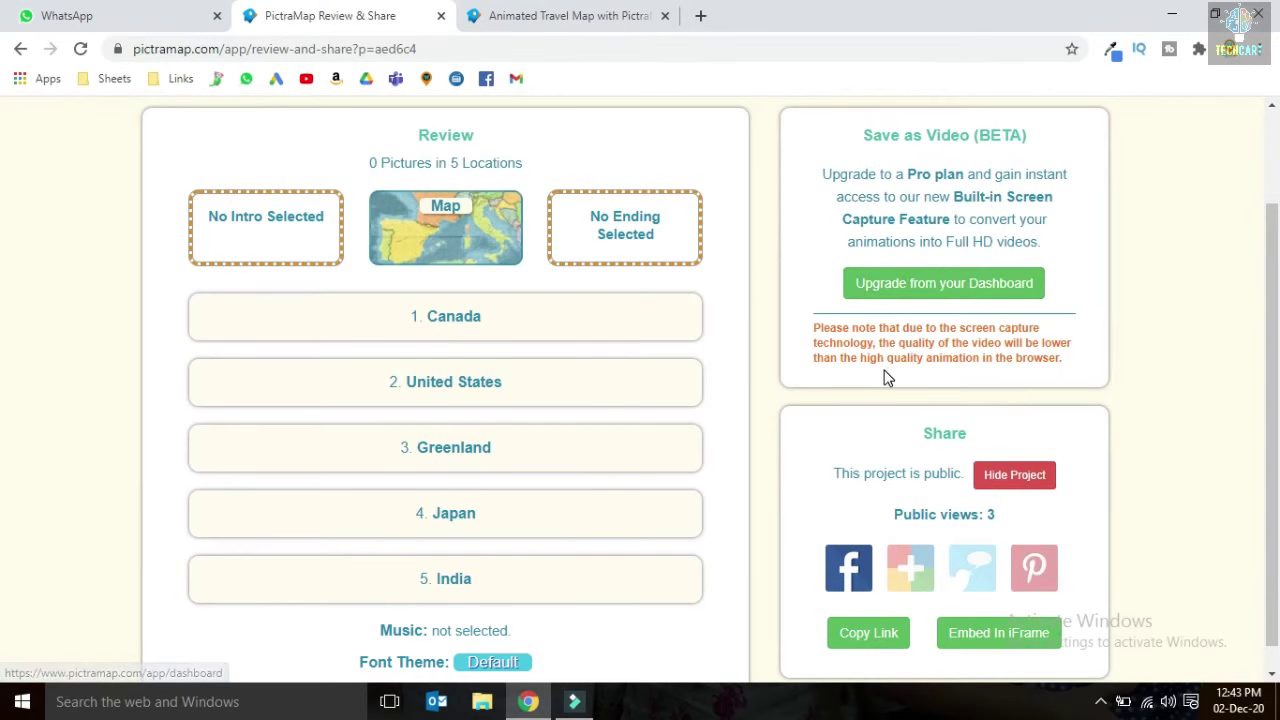
scroll(885, 377, down, 1)
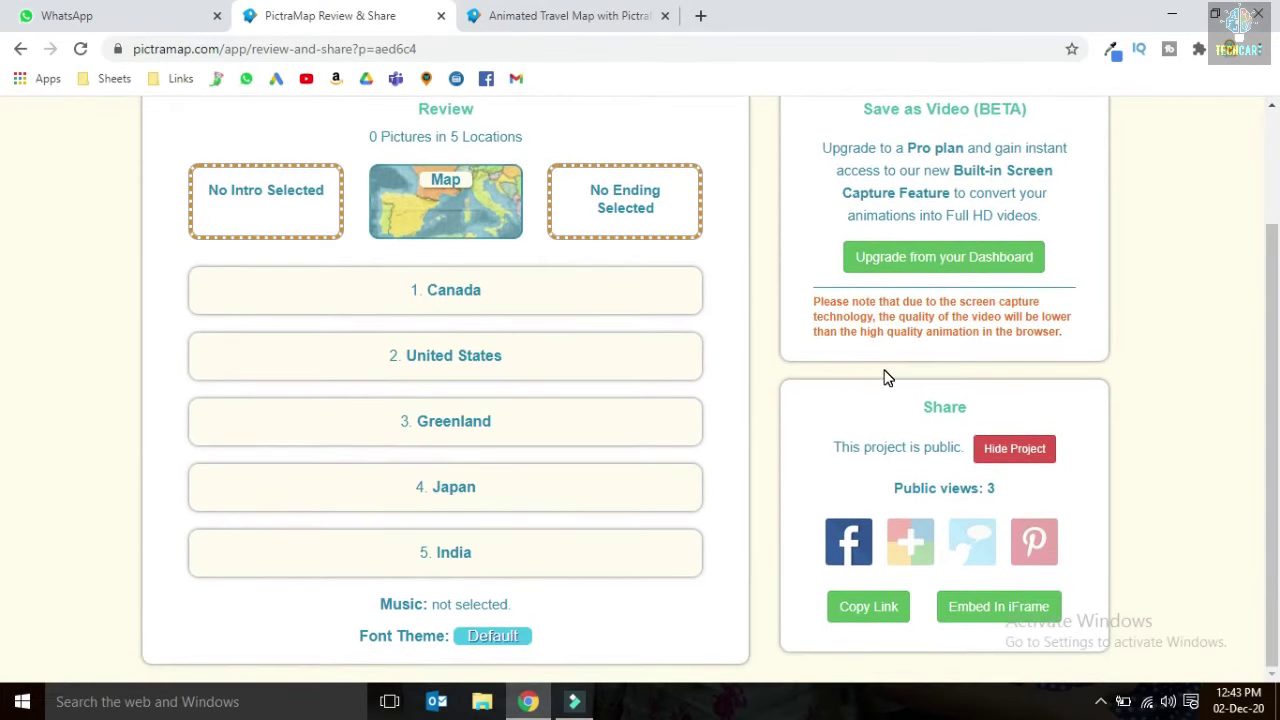